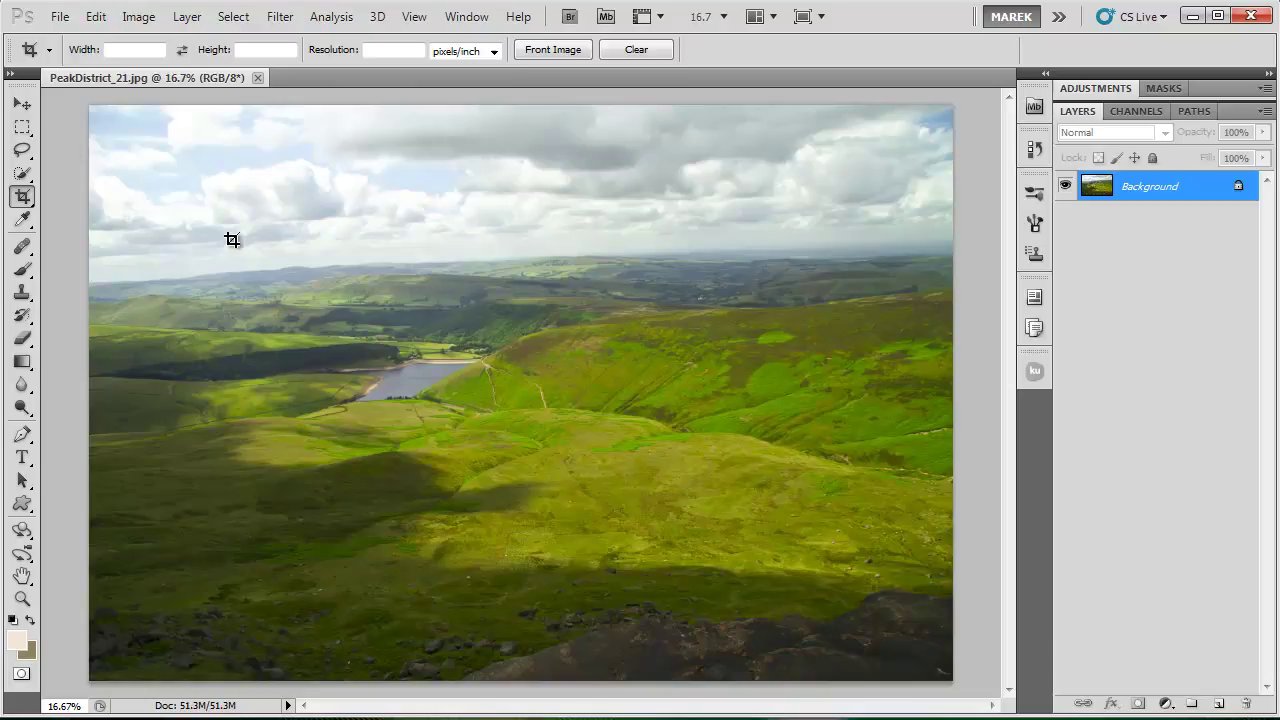
click(139, 17)
click(214, 164)
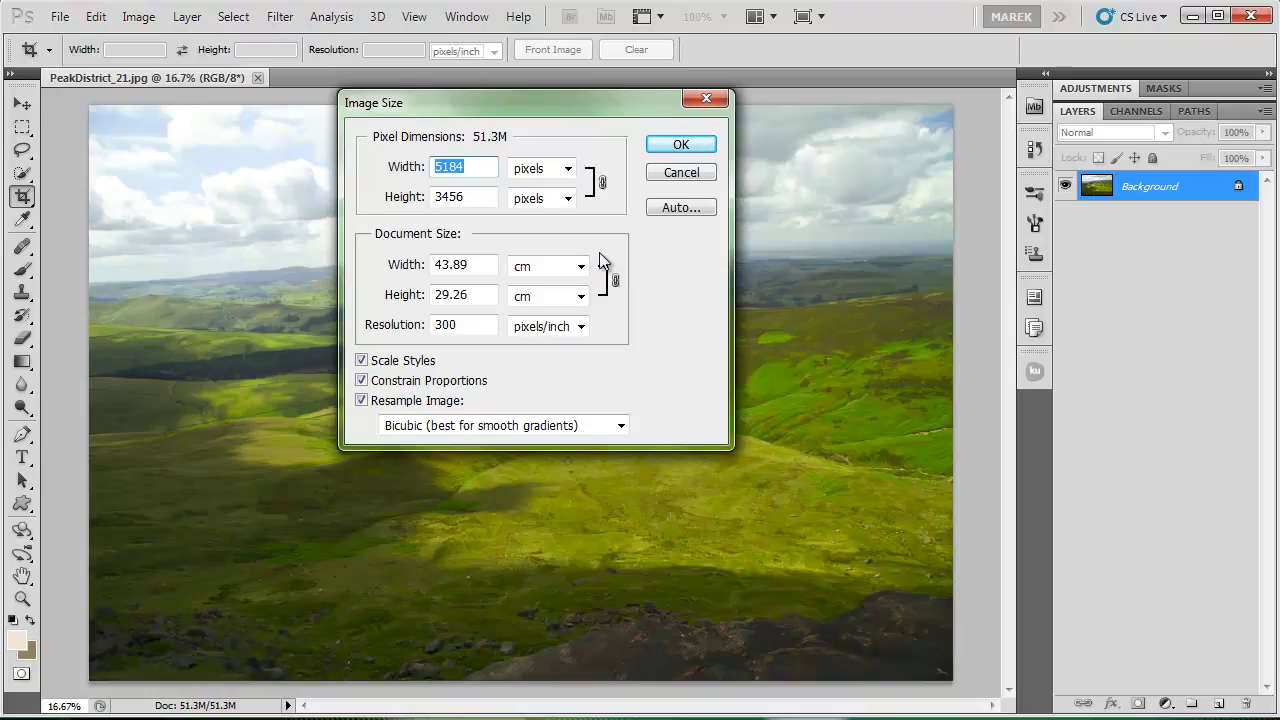
click(681, 170)
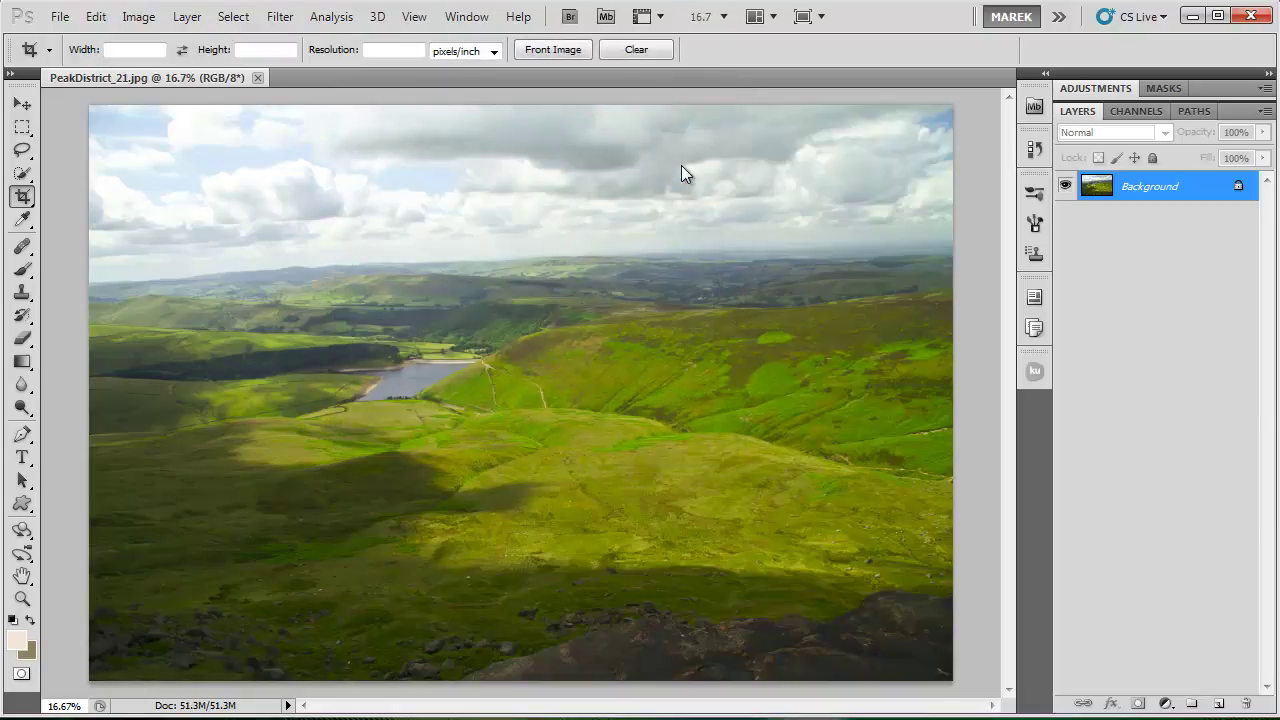
- Start a File > Export > Zoomify export with a 600 × 400 viewer size
click(59, 16)
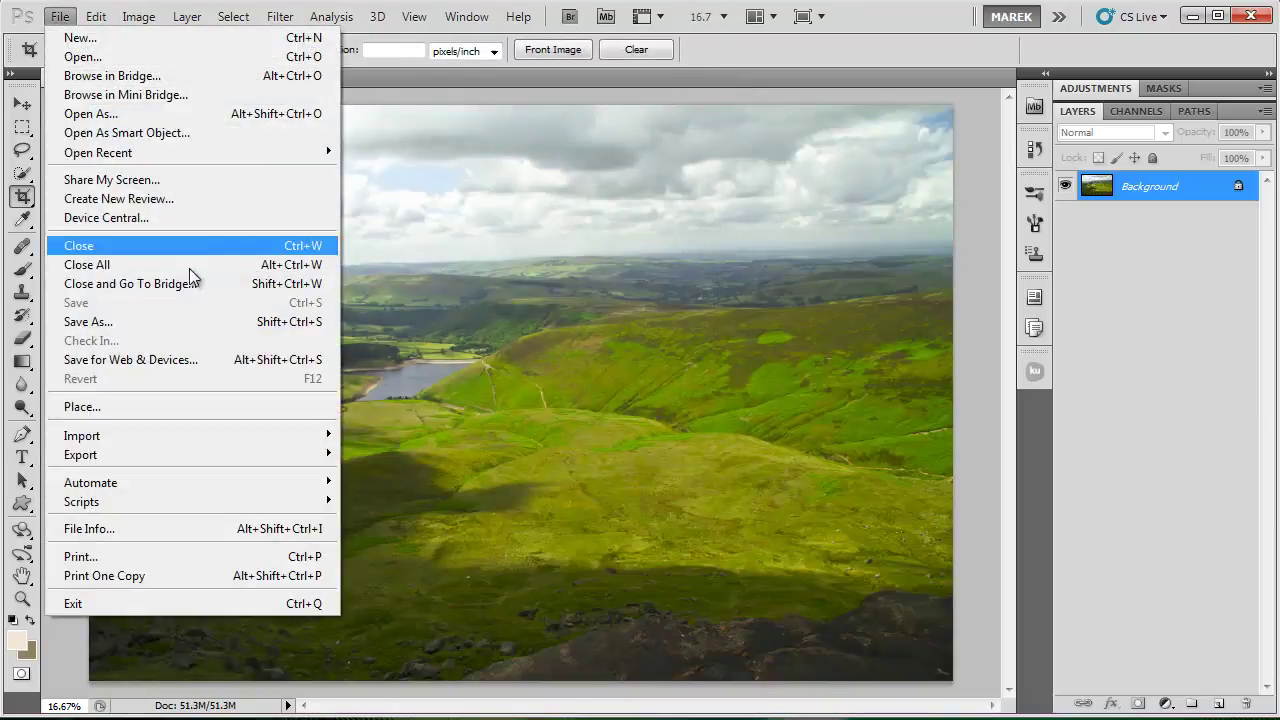
mouse_move(300, 460)
click(427, 504)
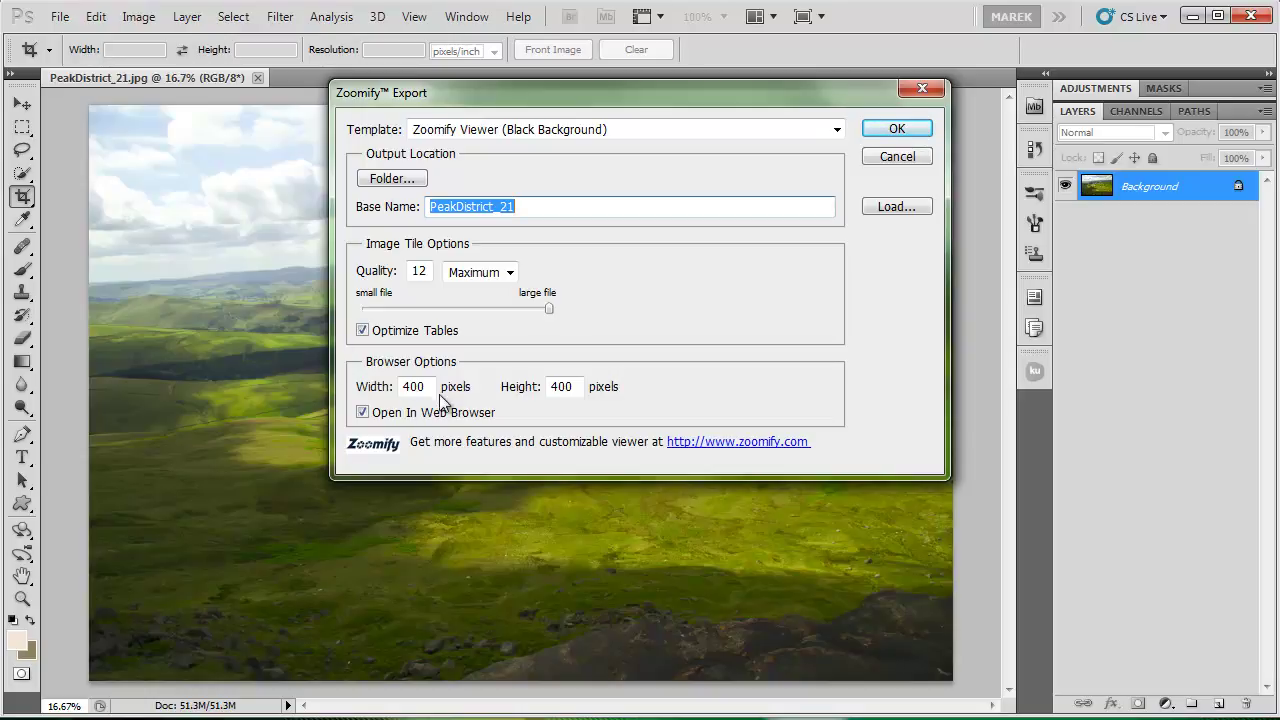
drag(432, 387, 388, 389)
text(600)
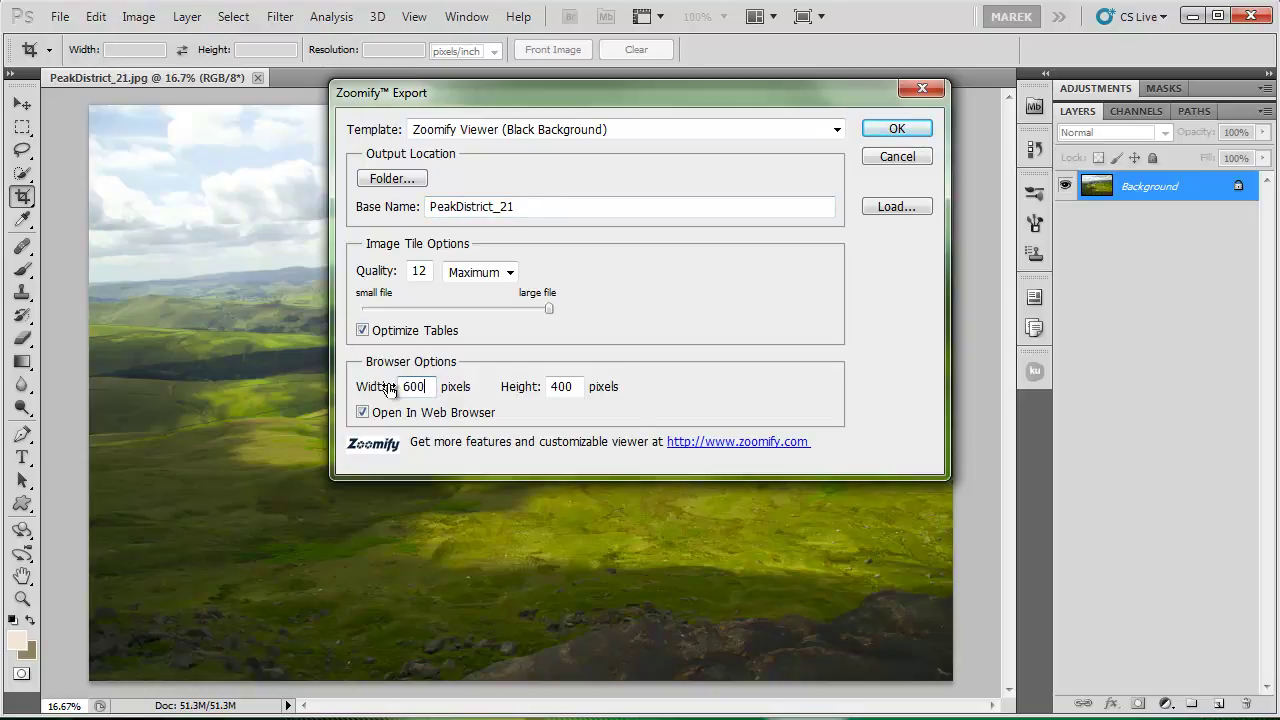
drag(574, 387, 518, 395)
text(4)
- Choose the Desktop as the Zoomify output folder
click(392, 178)
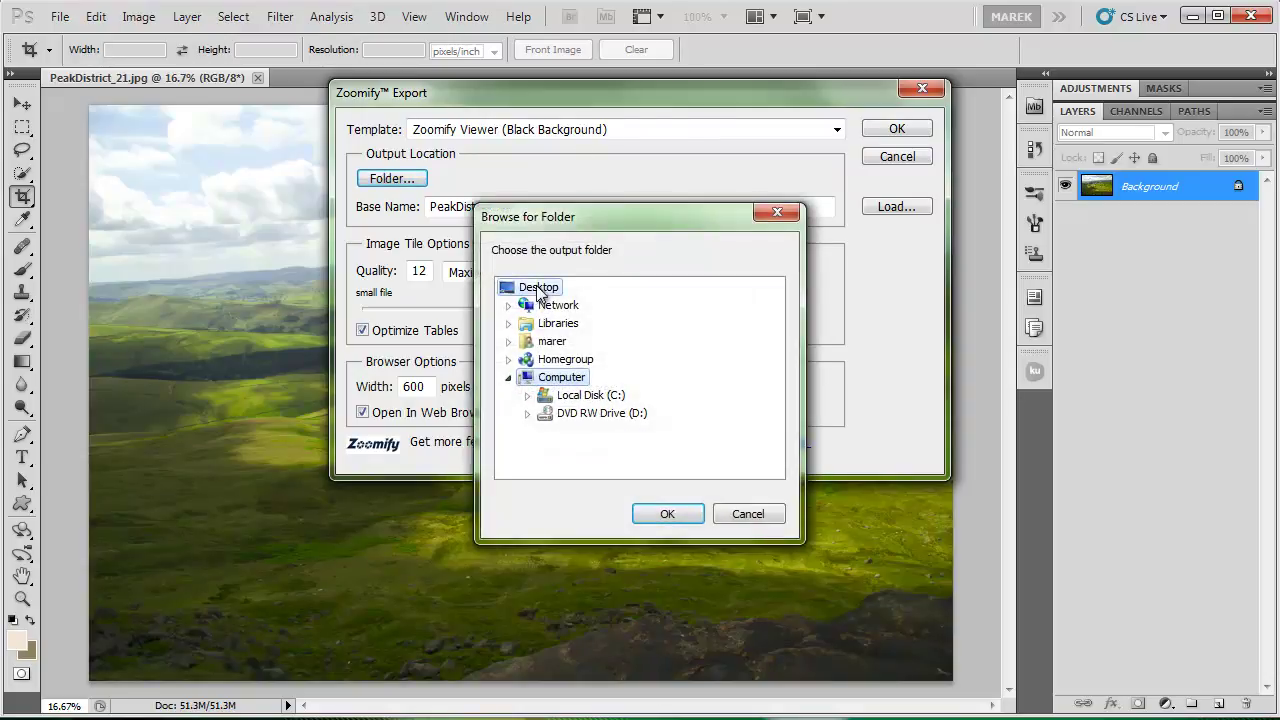
click(537, 287)
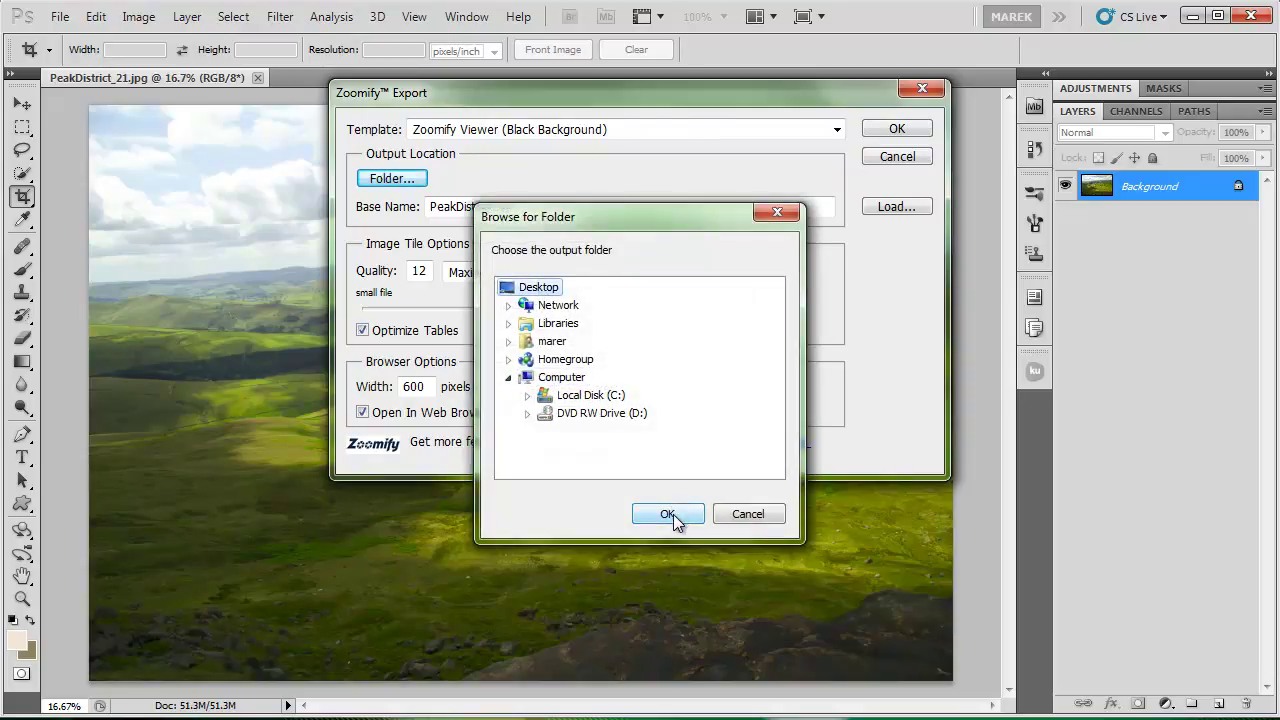
click(671, 515)
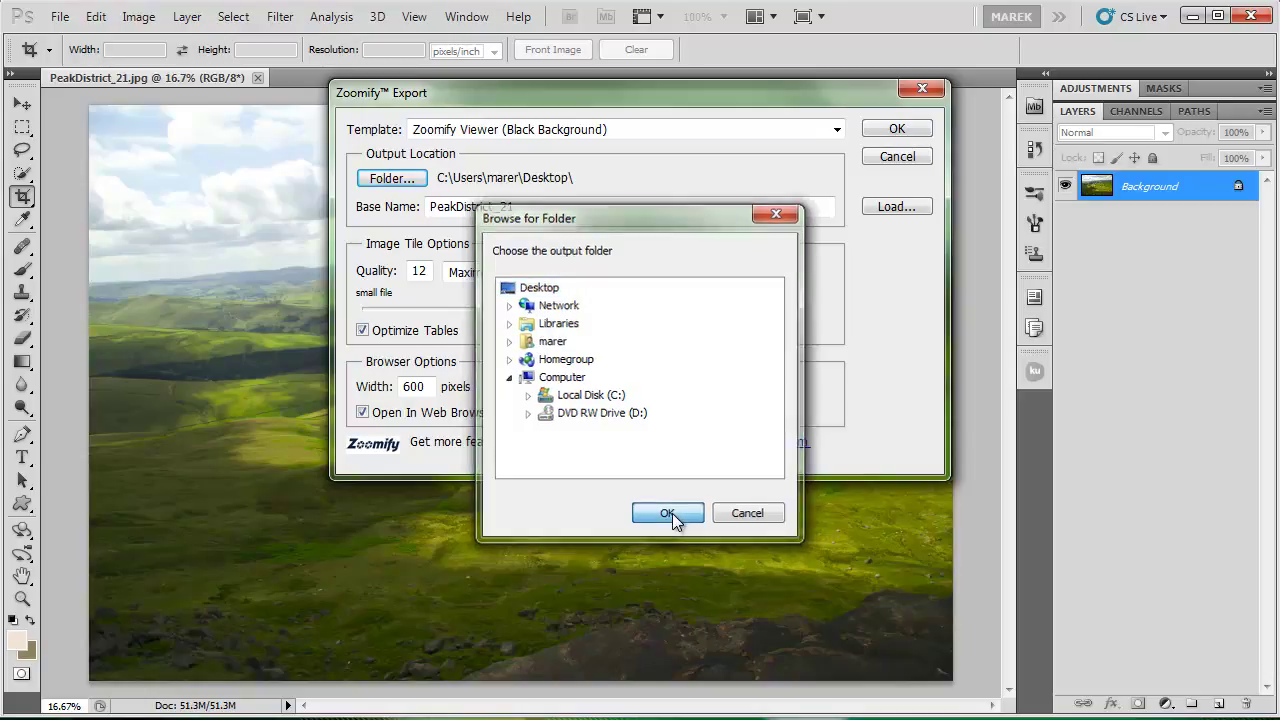
- Replace the base name PeakDistrict_21 with 'index' and set tile quality to 10
click(535, 206)
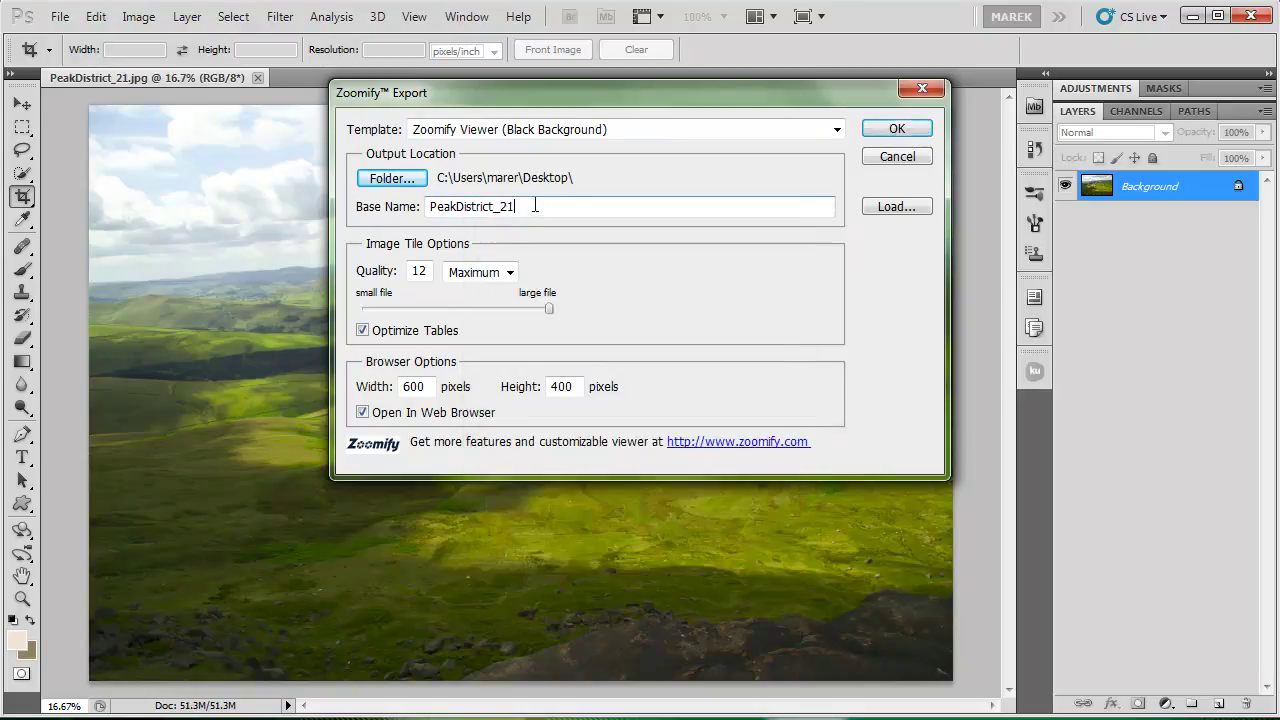
double_click(535, 206)
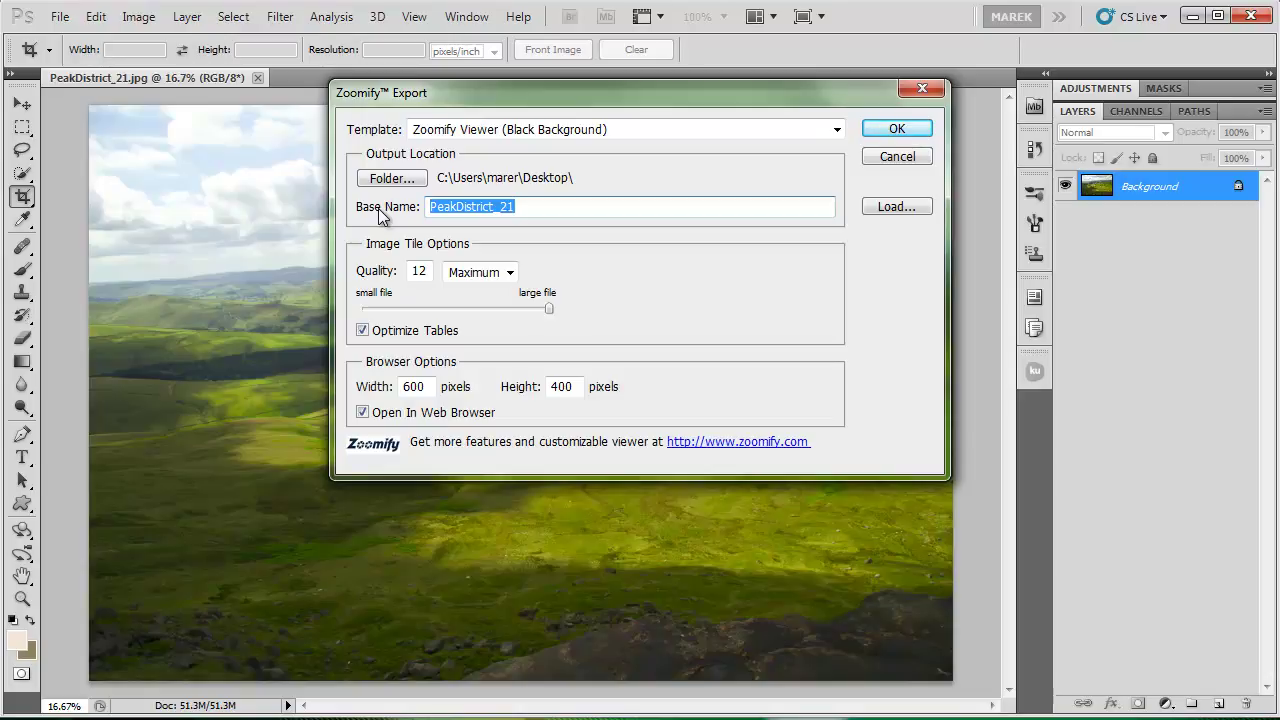
text(im)
text(ndex)
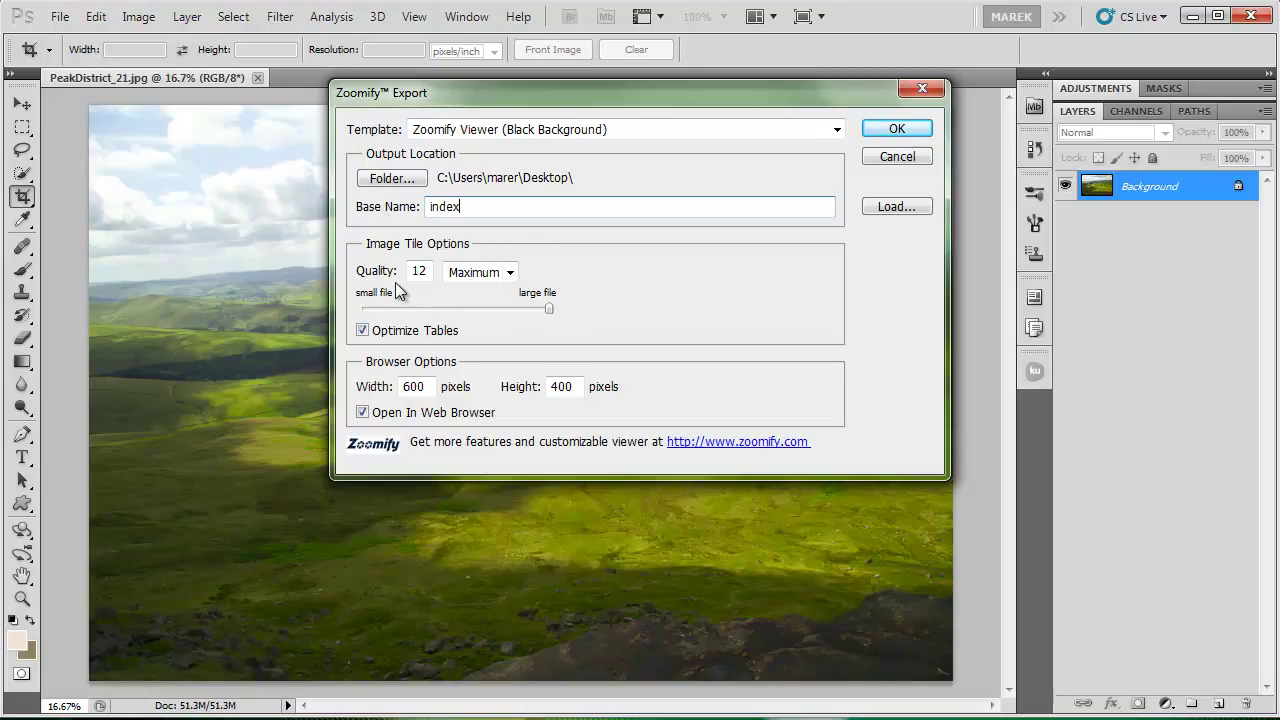
double_click(428, 271)
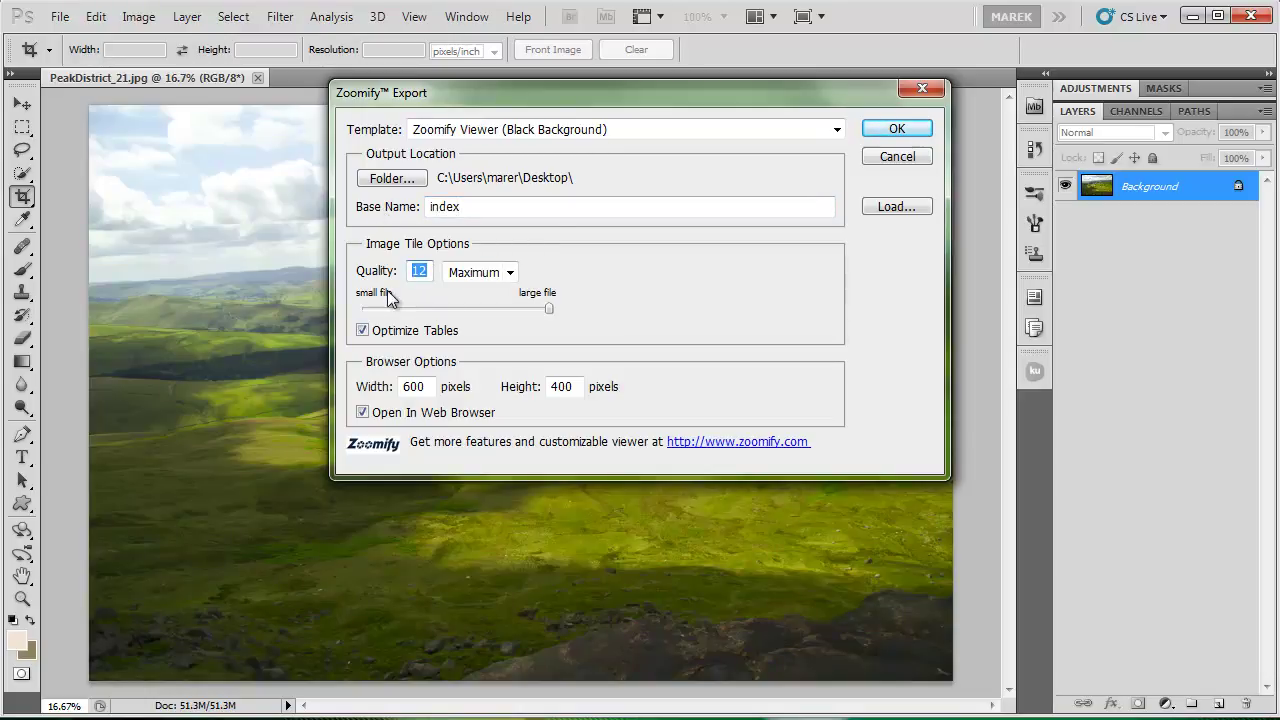
text(10)
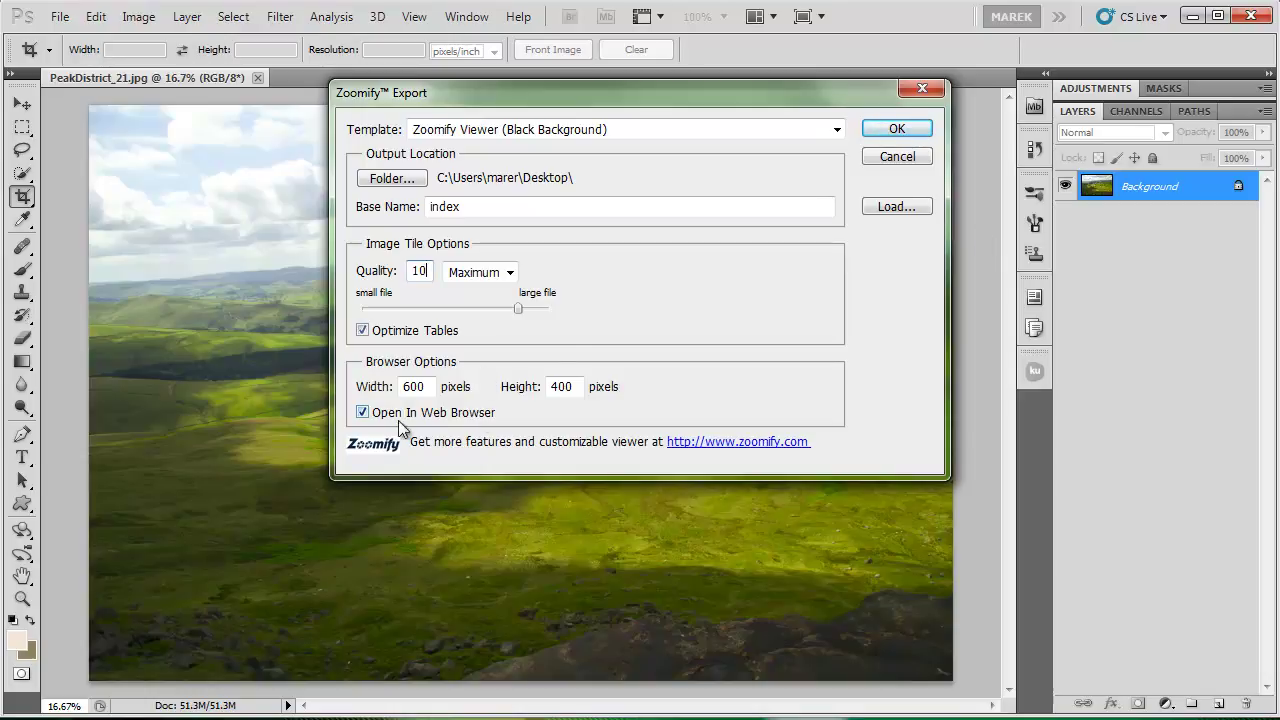
- Run the Zoomify export so index.html opens in the browser
click(897, 130)
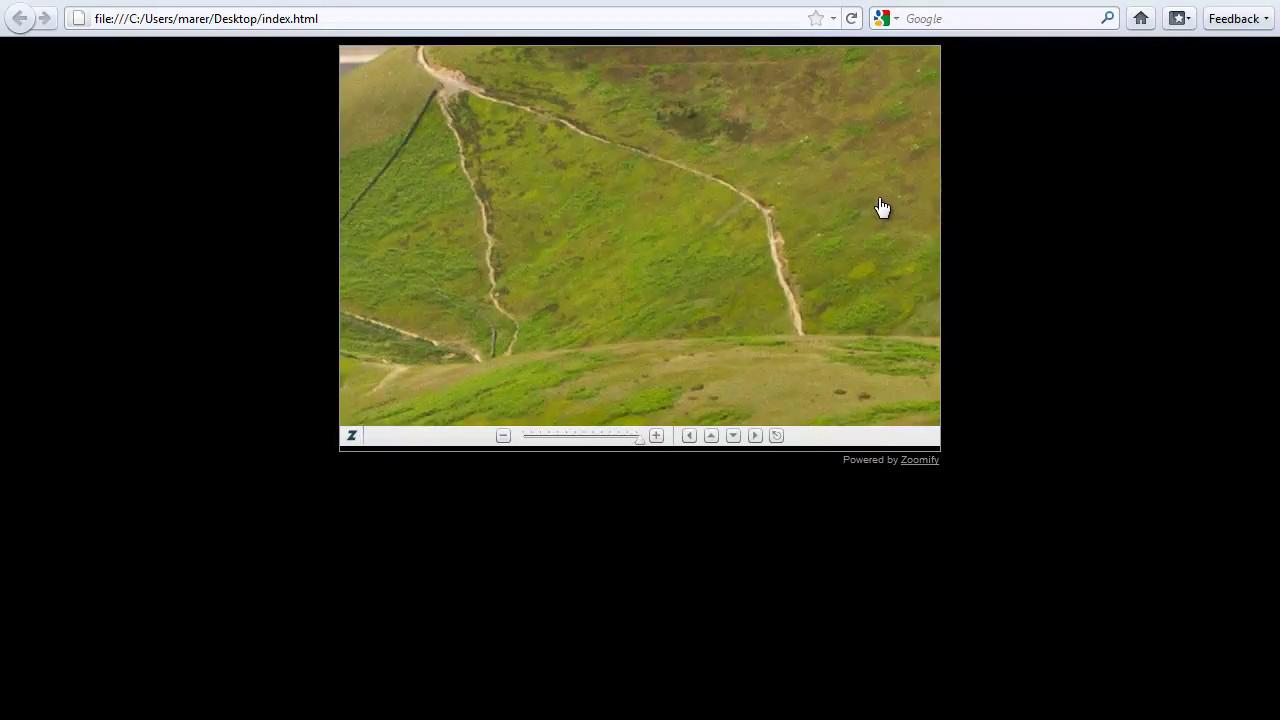
- Zoom into the tiled photo and pan across the hillside slopes and foreground grass
scroll(560, 206, up, 3)
scroll(817, 203, up, 3)
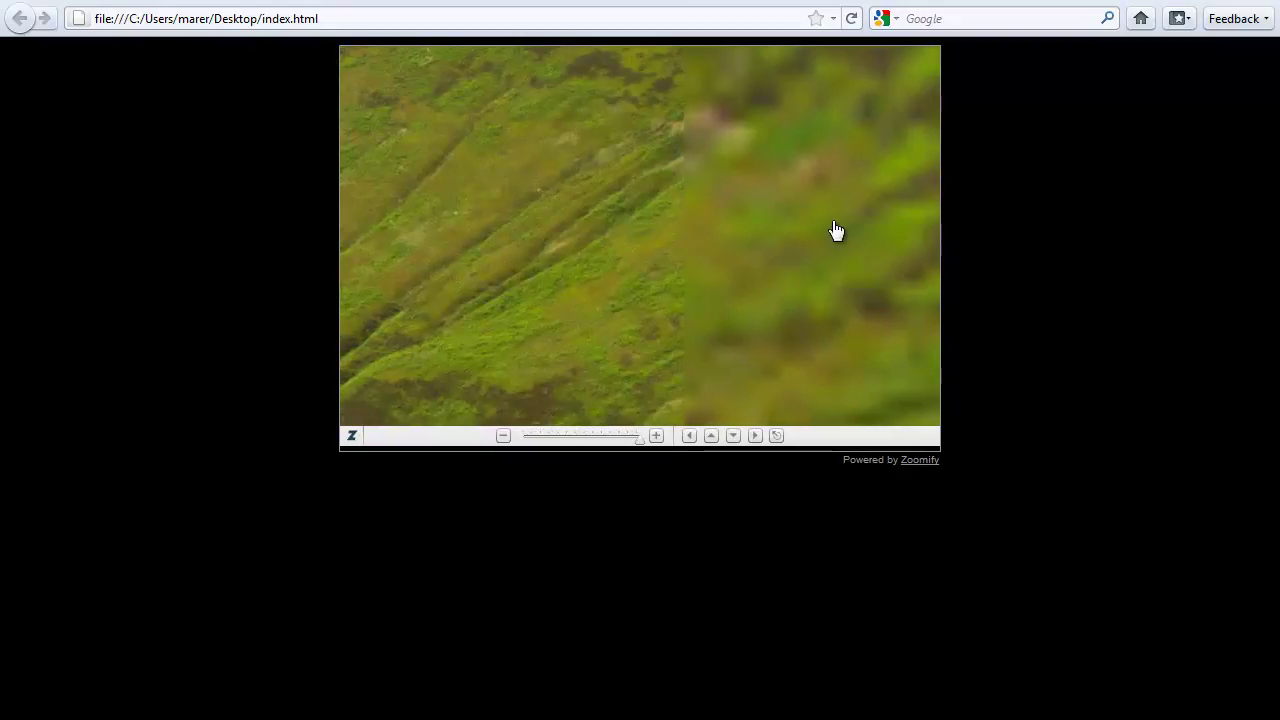
scroll(800, 212, up, 3)
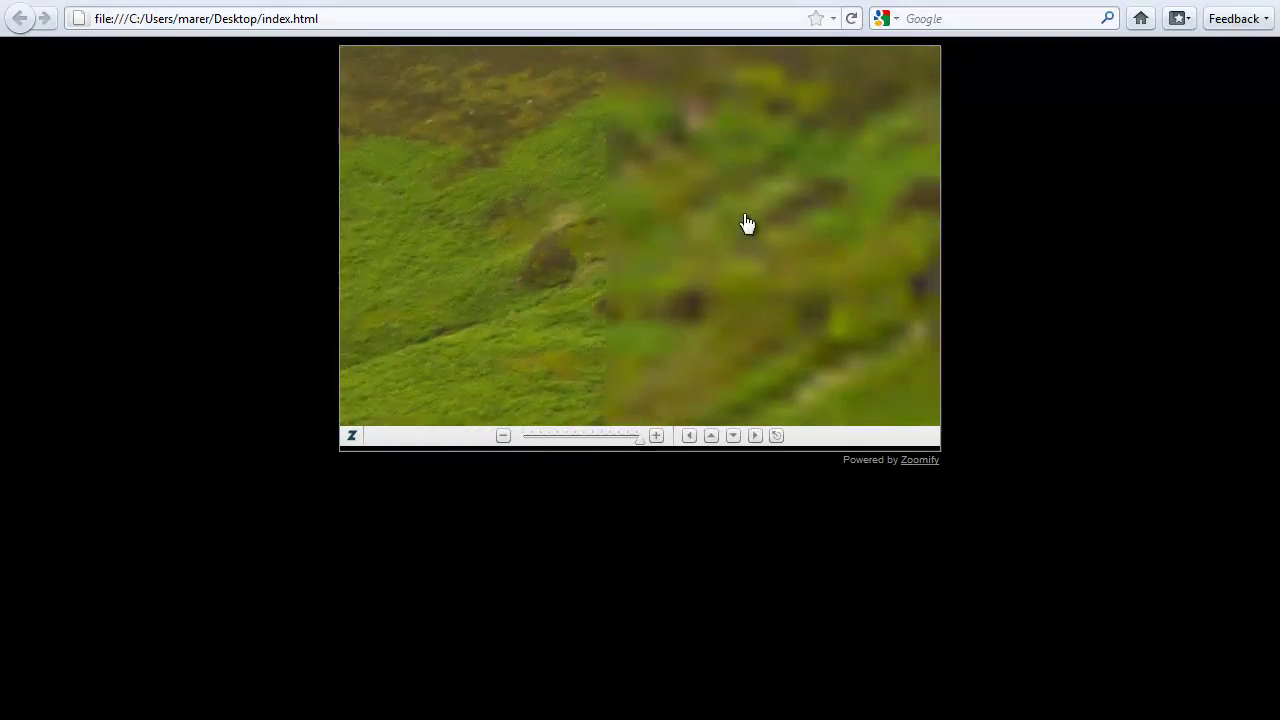
scroll(810, 218, down, 3)
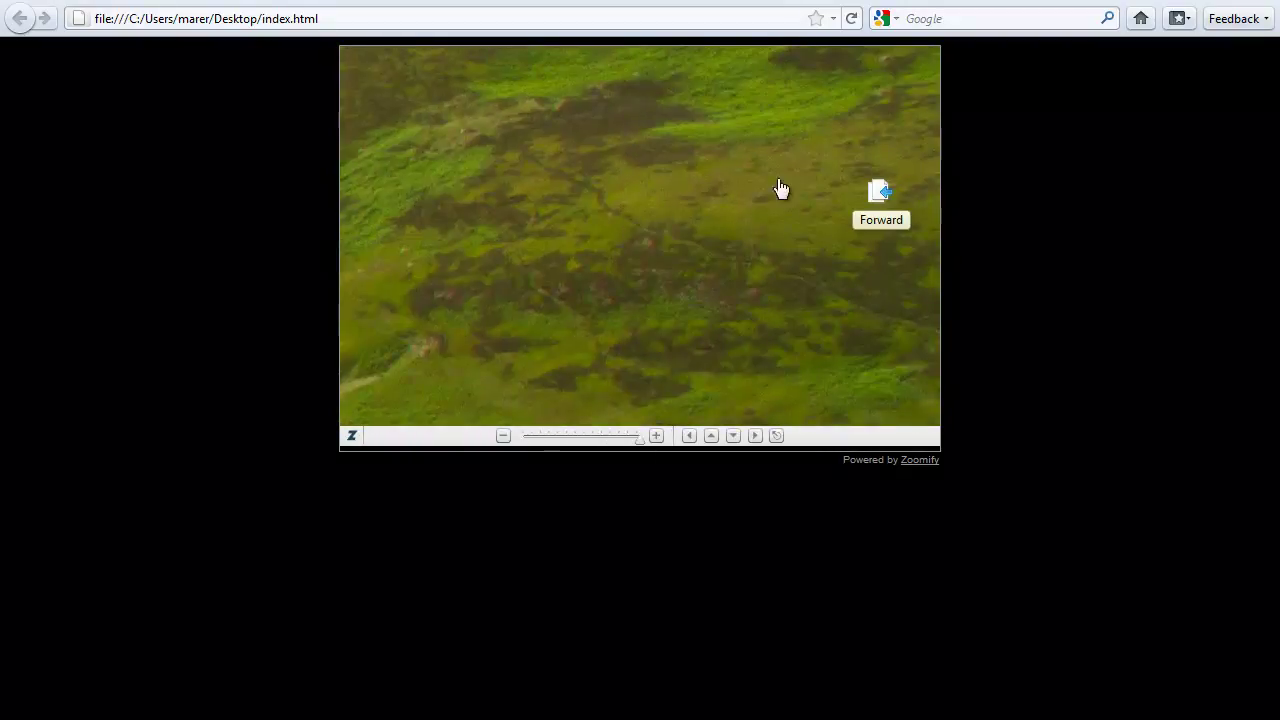
drag(914, 186, 603, 226)
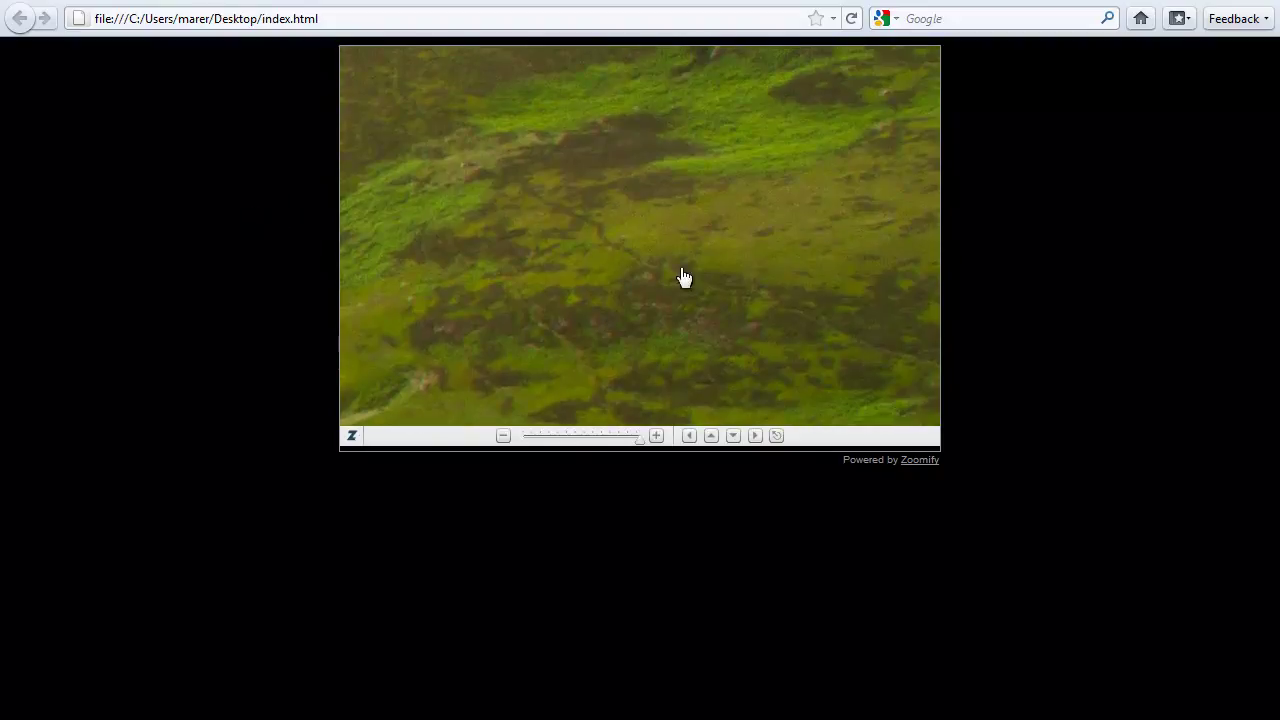
drag(591, 351, 656, 240)
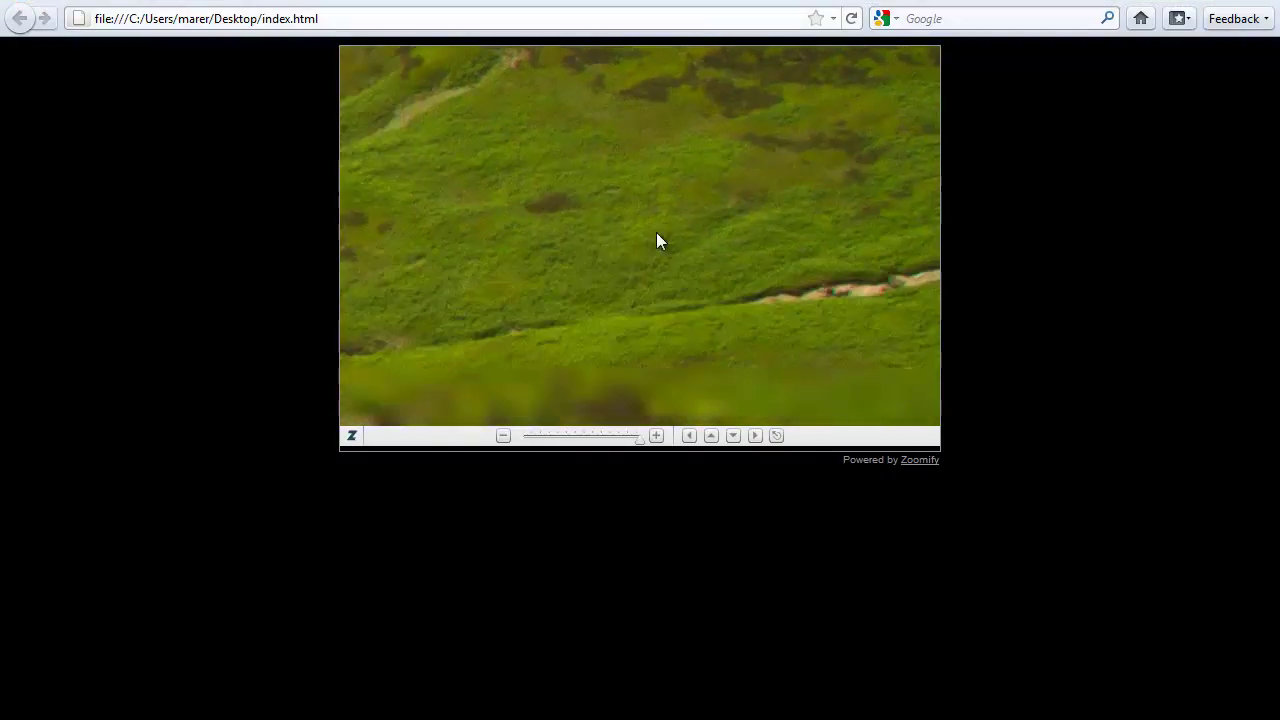
drag(614, 337, 606, 157)
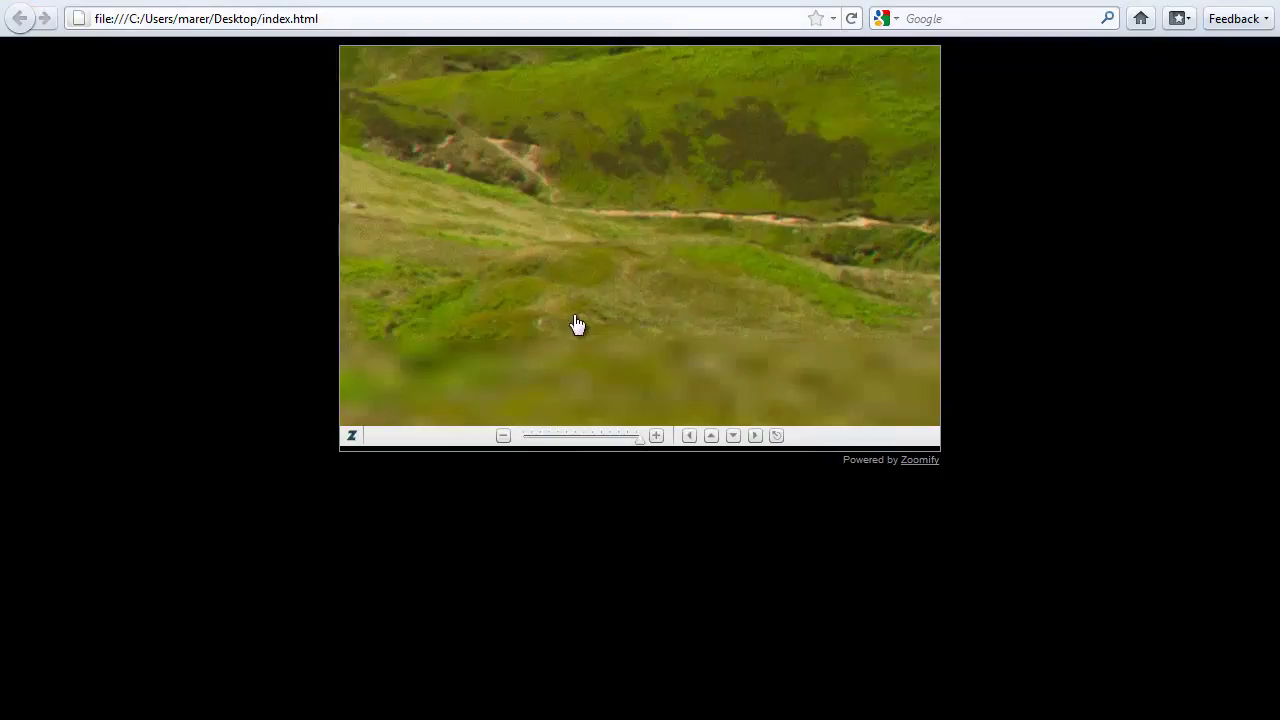
drag(569, 369, 717, 80)
drag(420, 314, 893, 299)
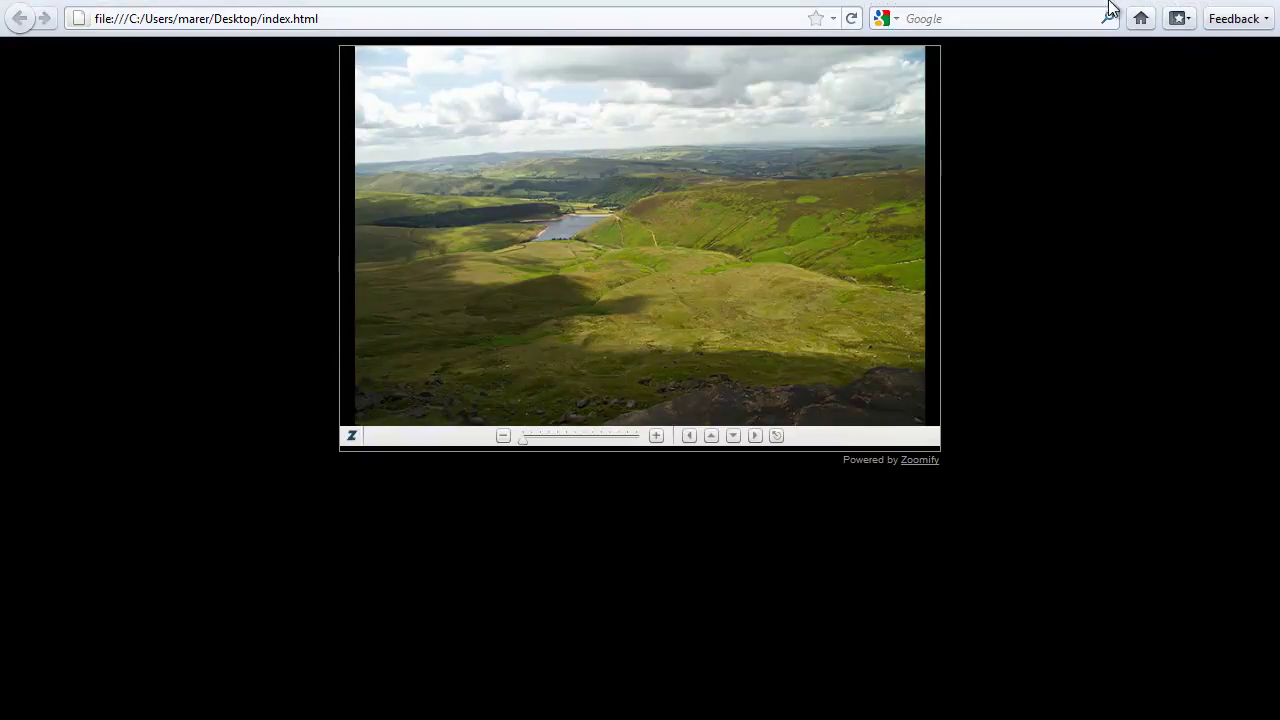
- Open index_img > TileGroup0 on the Desktop and inspect tiles 4-5-4, 4-5-3 and 4-6-2
click(1179, 4)
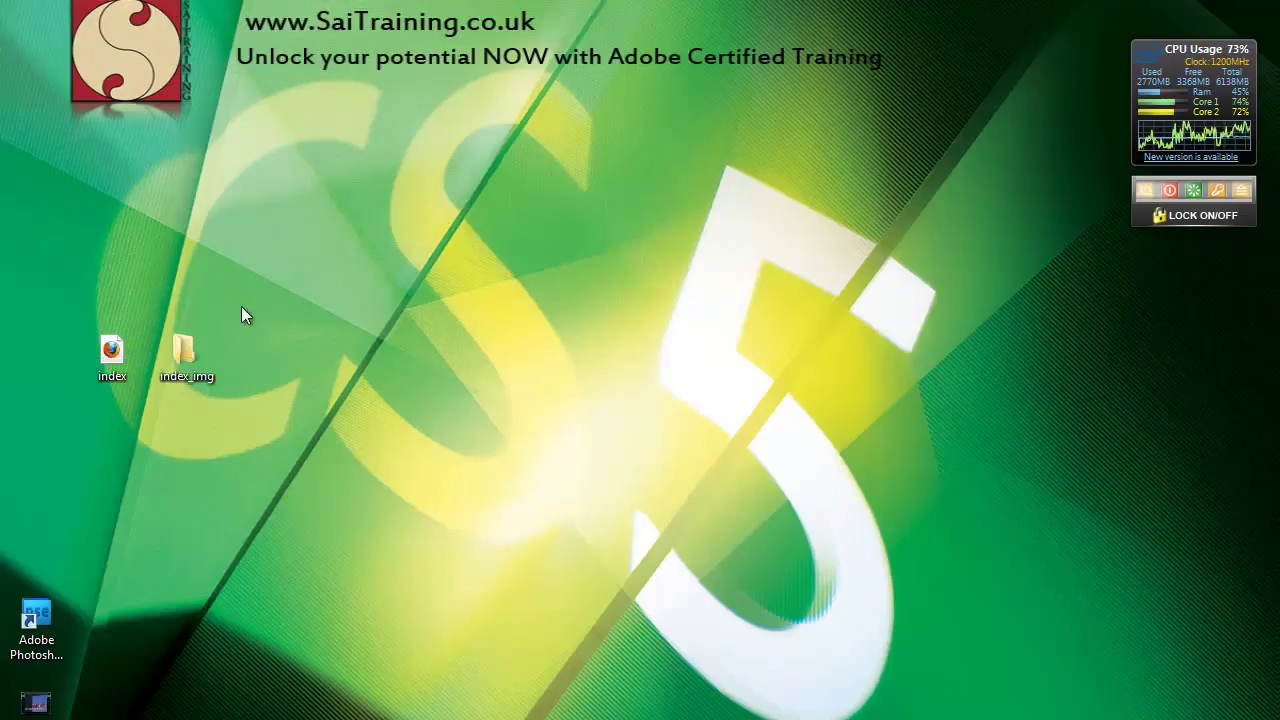
double_click(186, 360)
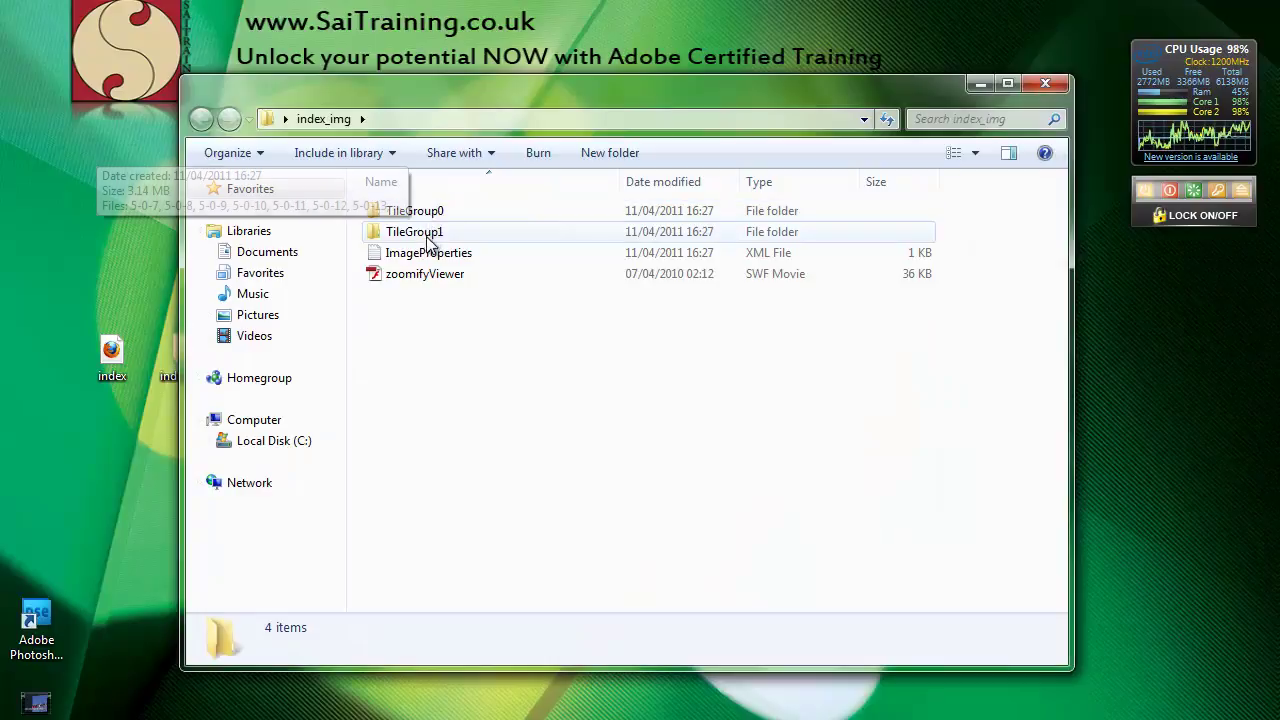
double_click(426, 216)
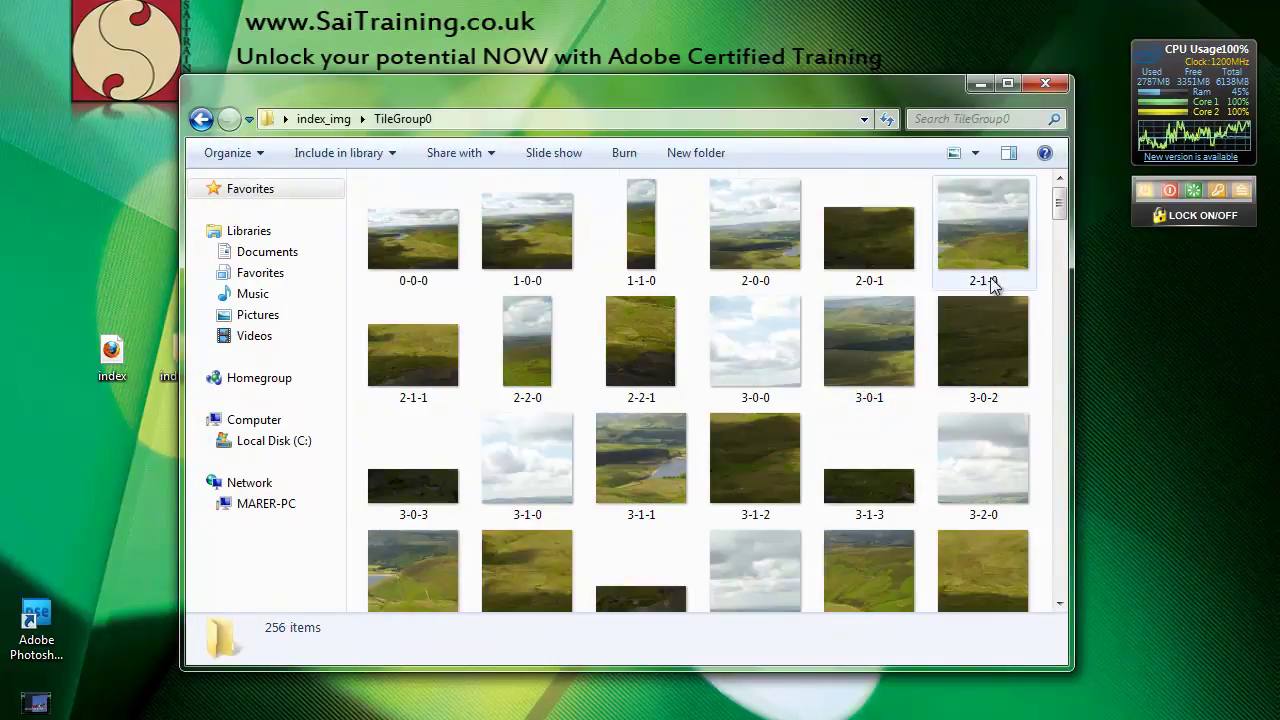
drag(1058, 218, 1058, 293)
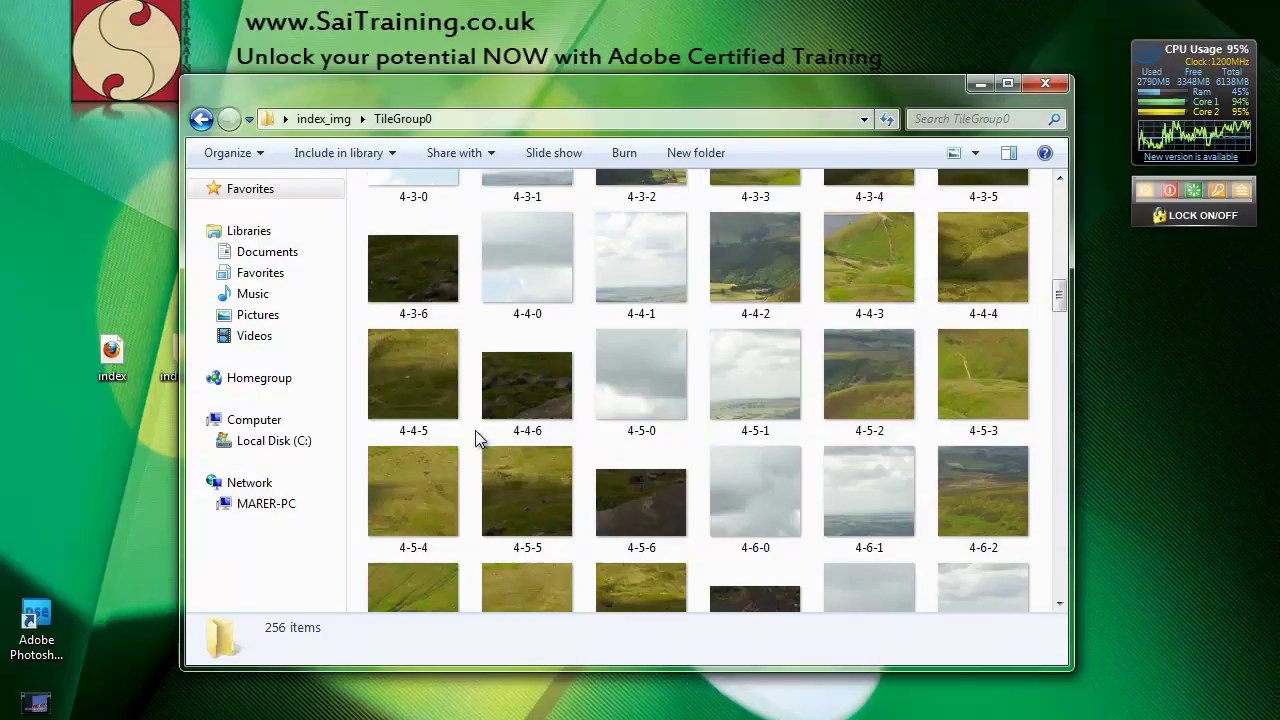
click(428, 510)
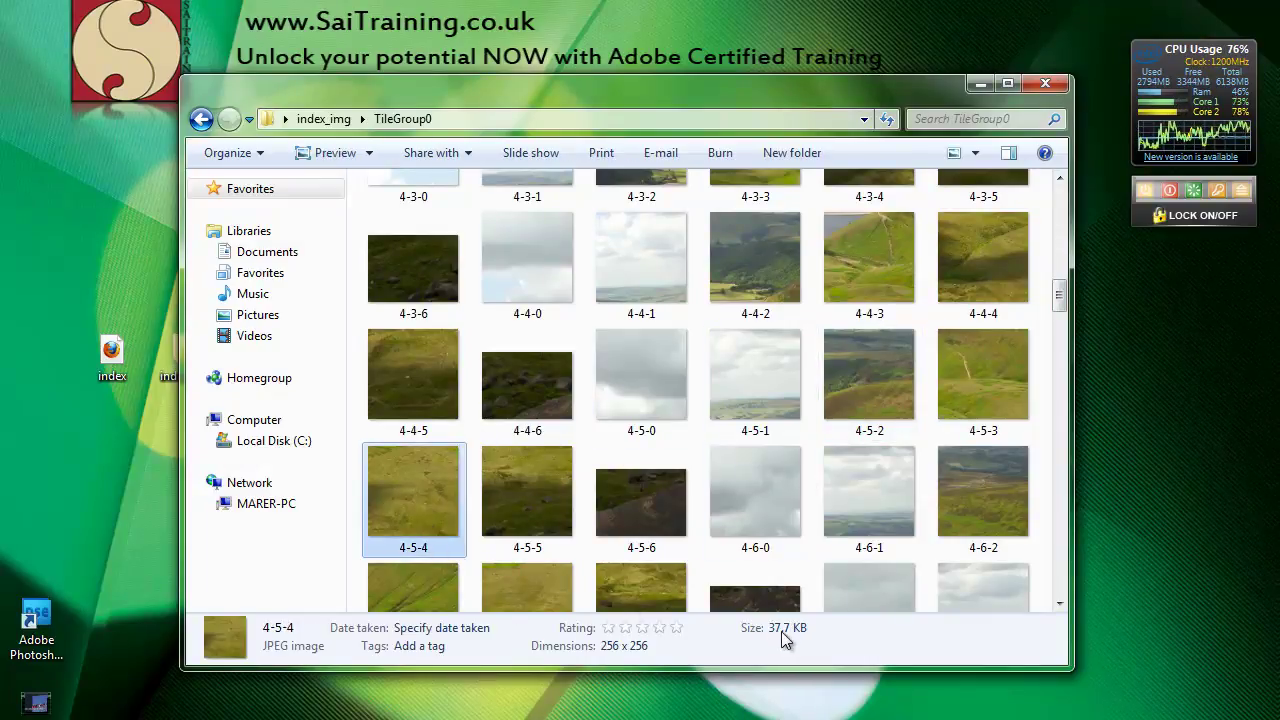
click(975, 373)
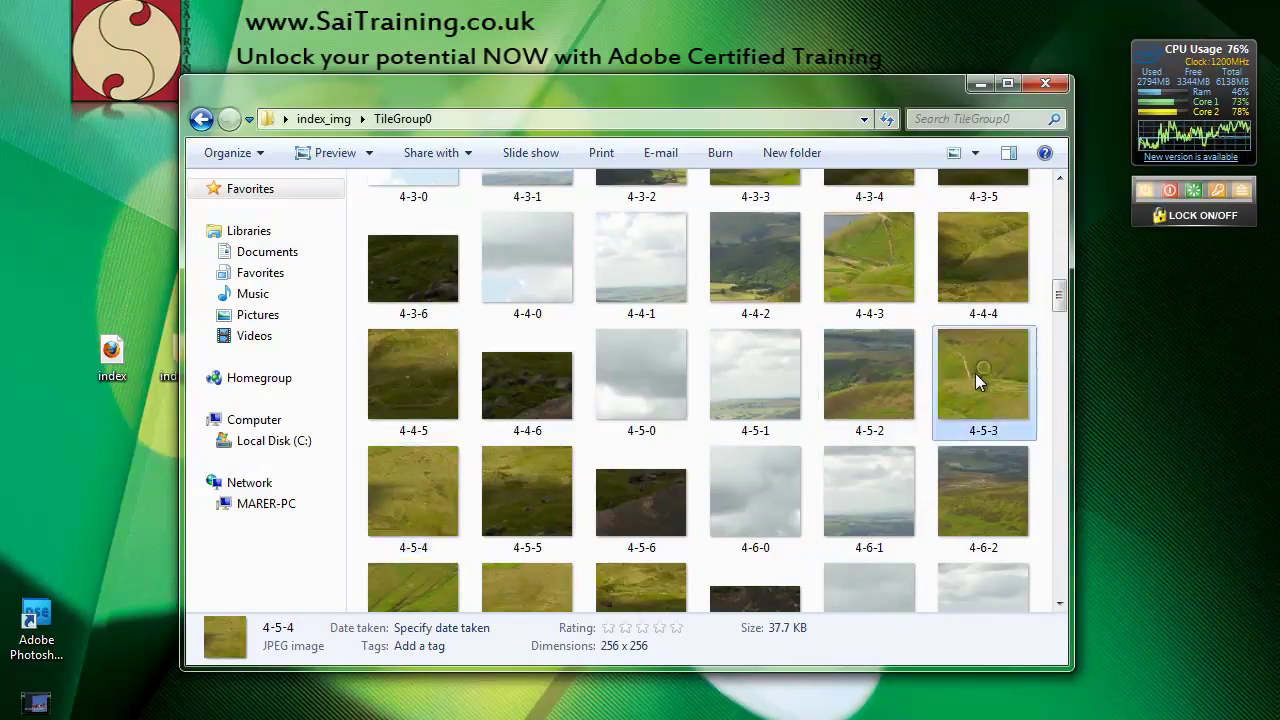
click(978, 479)
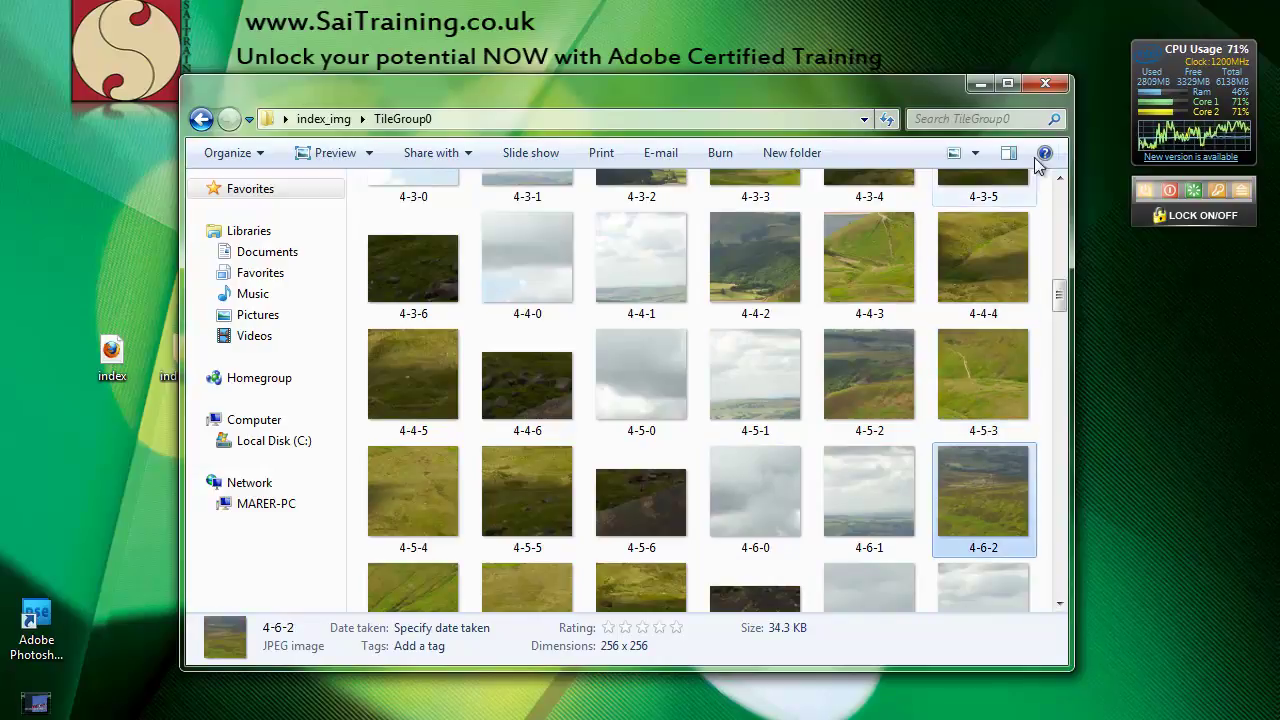
- Inspect tiles 5-3-8, 5-3-7 and 5-4-8 in TileGroup1, then close the folder
click(330, 121)
click(420, 238)
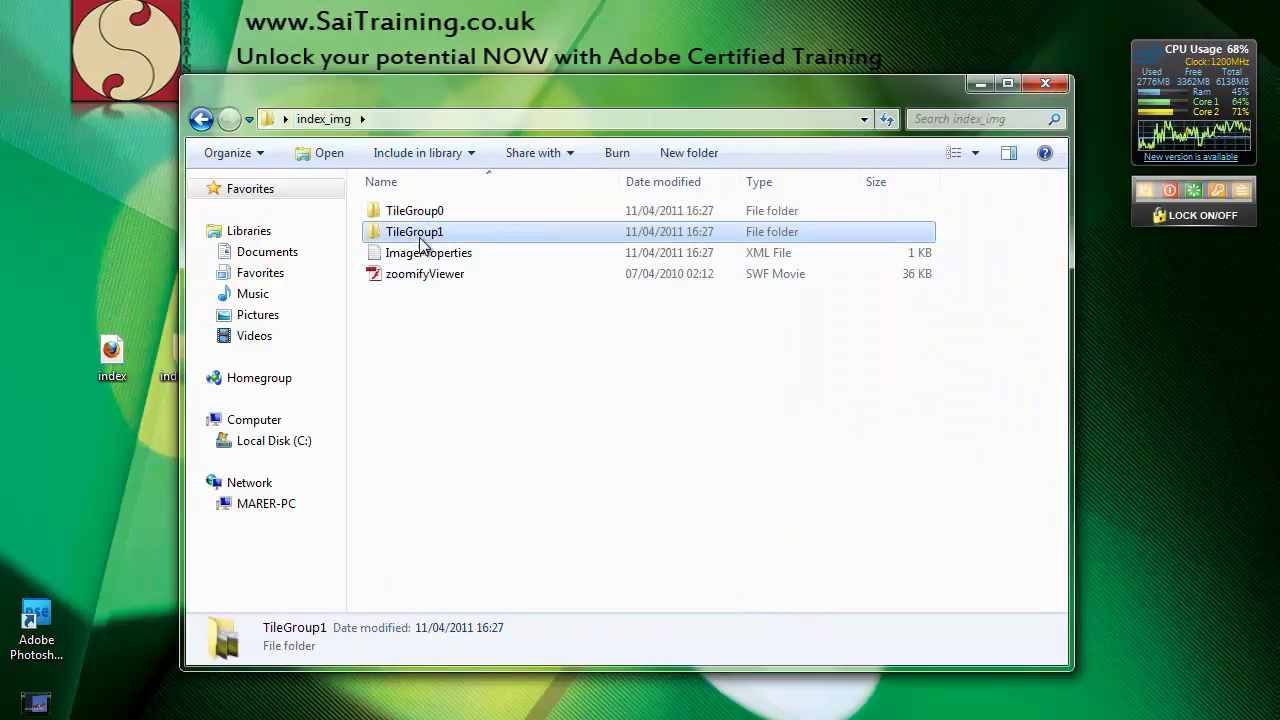
double_click(420, 238)
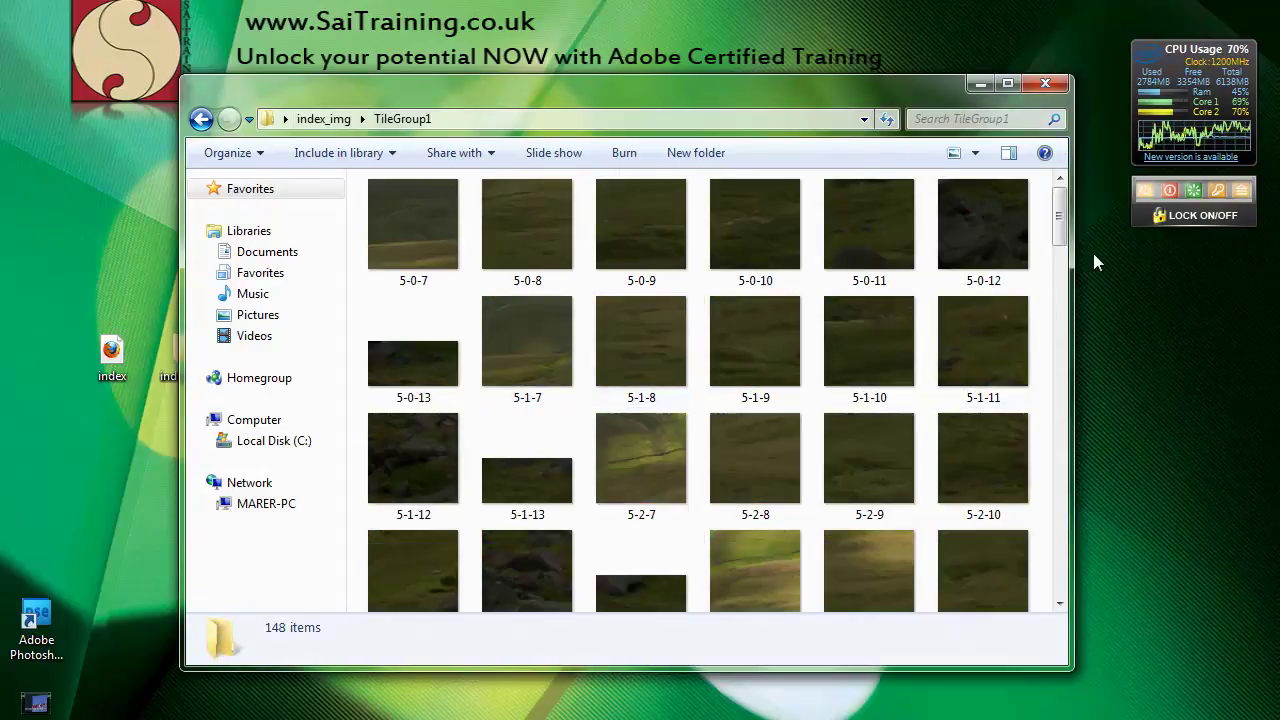
scroll(1057, 222, down, 3)
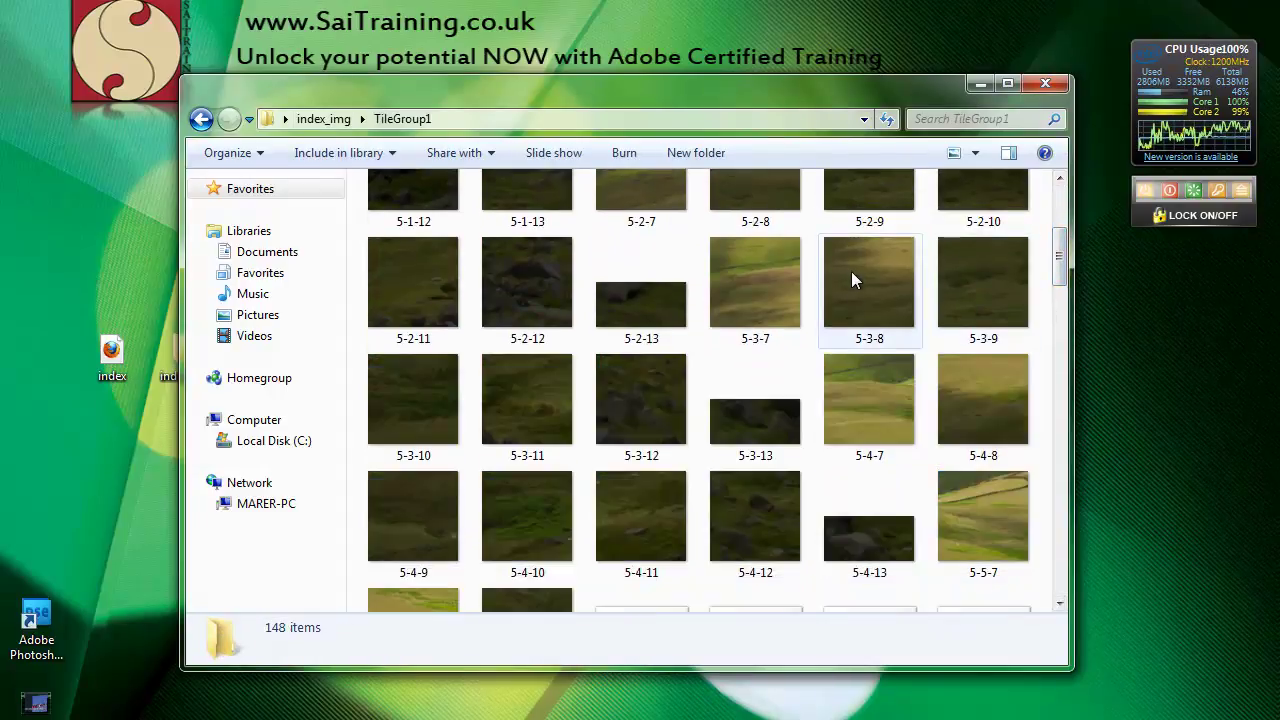
click(852, 280)
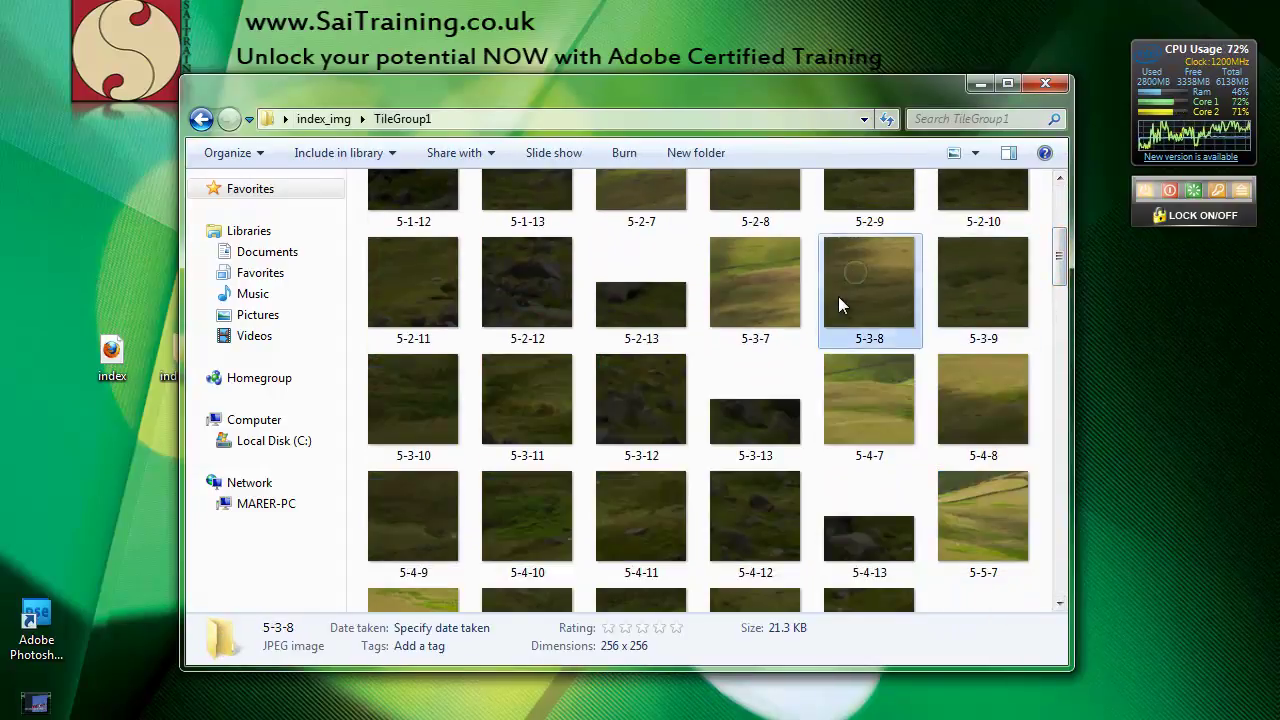
click(760, 277)
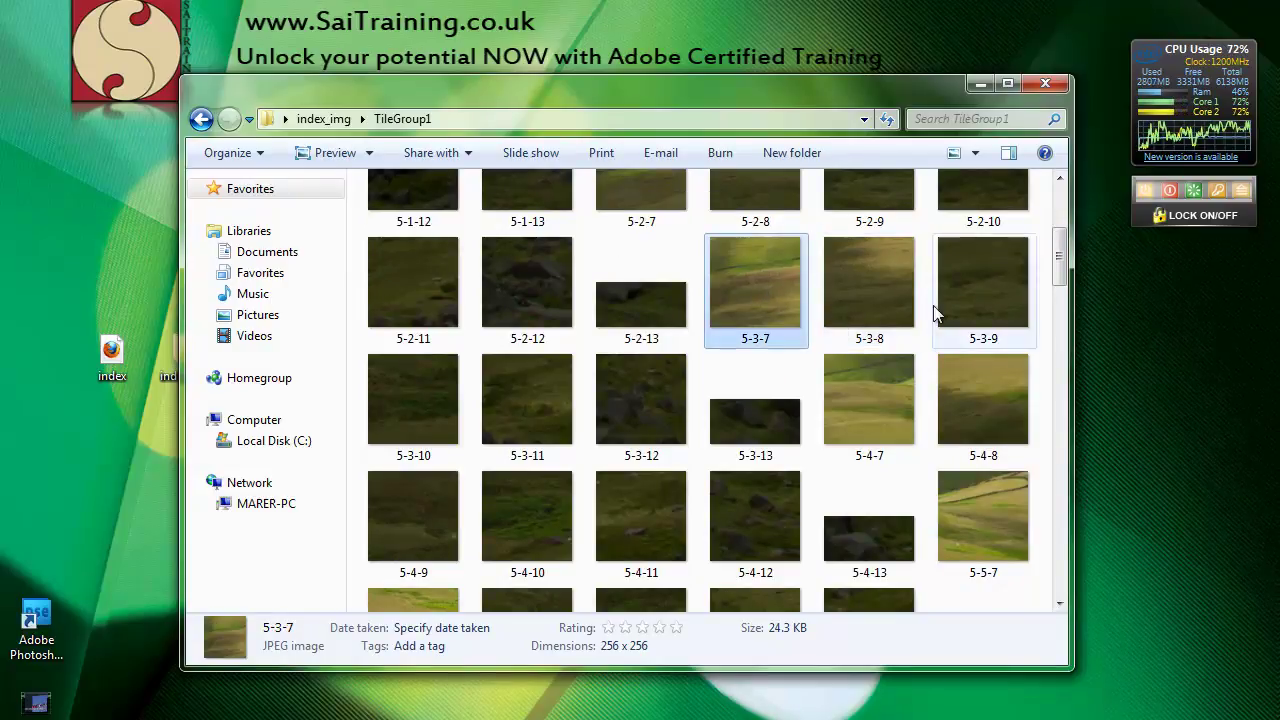
click(965, 378)
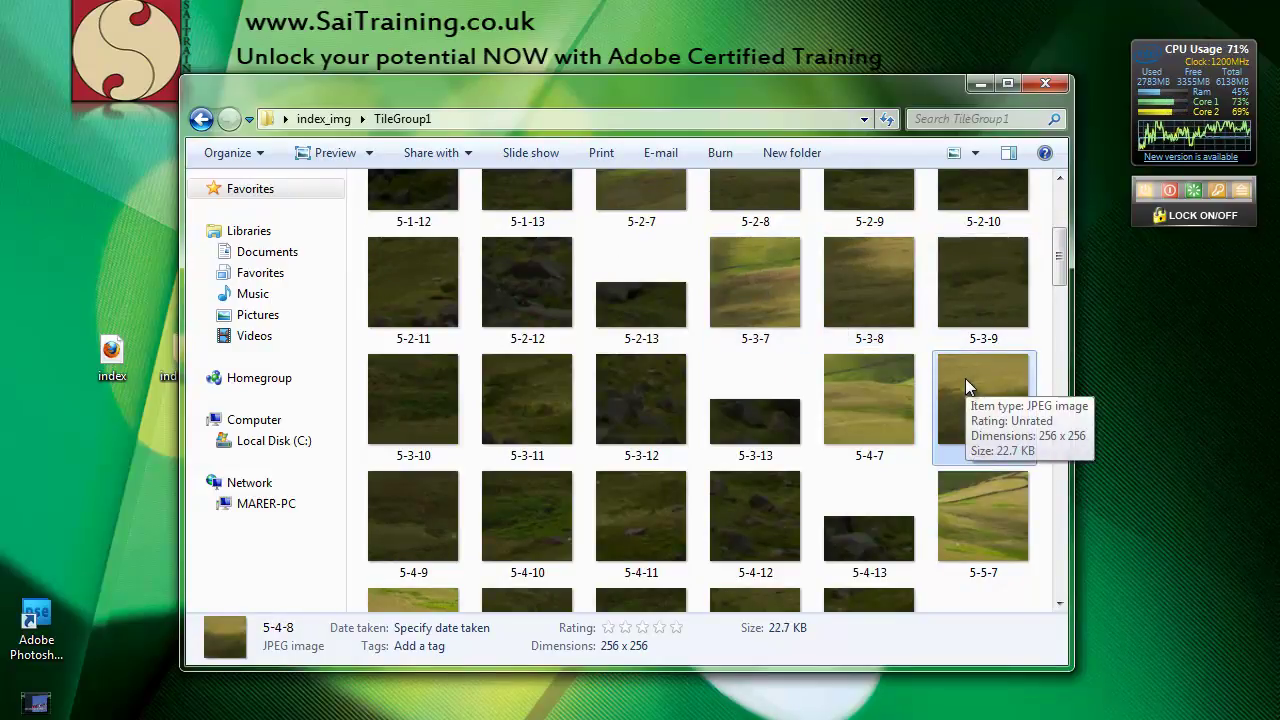
click(1045, 83)
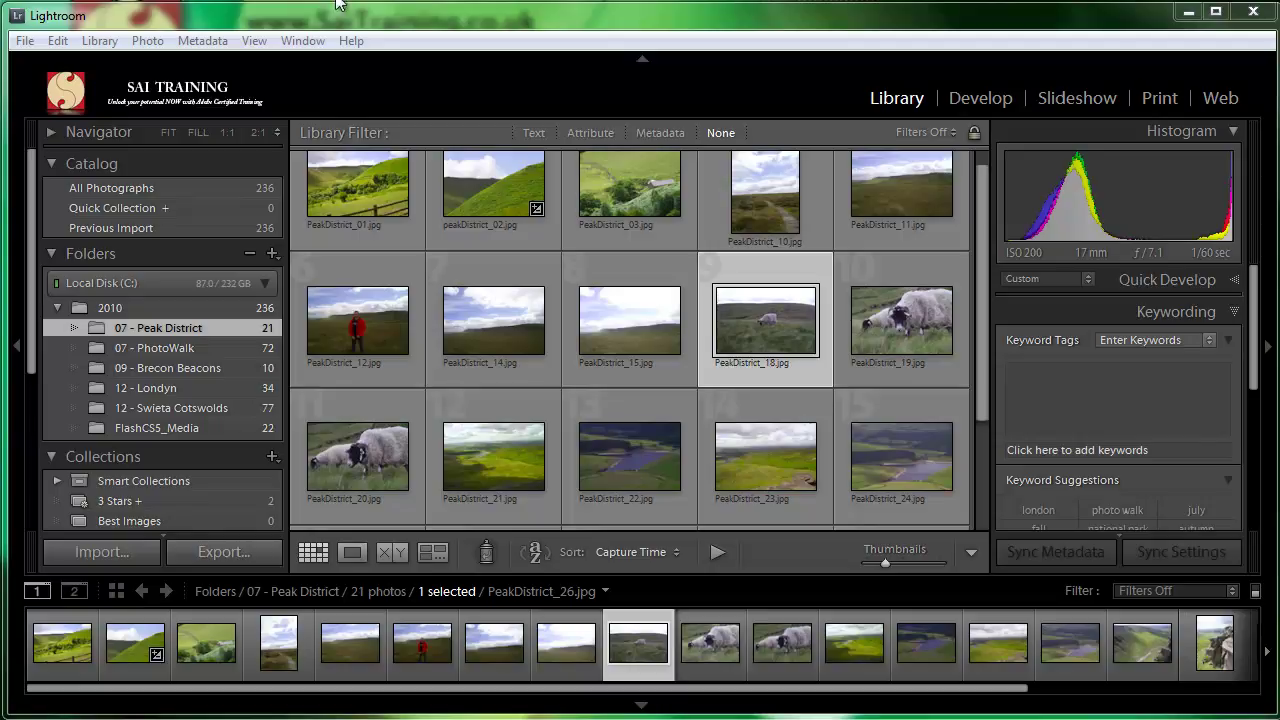
click(985, 226)
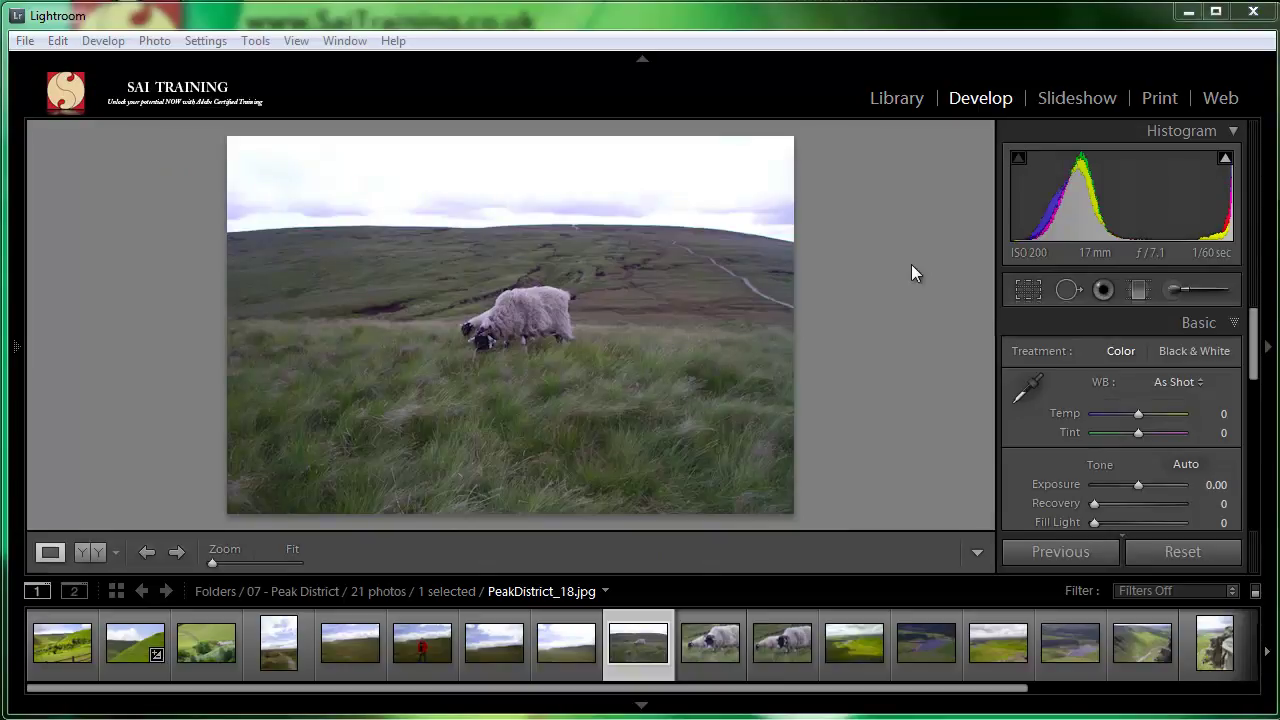
click(891, 94)
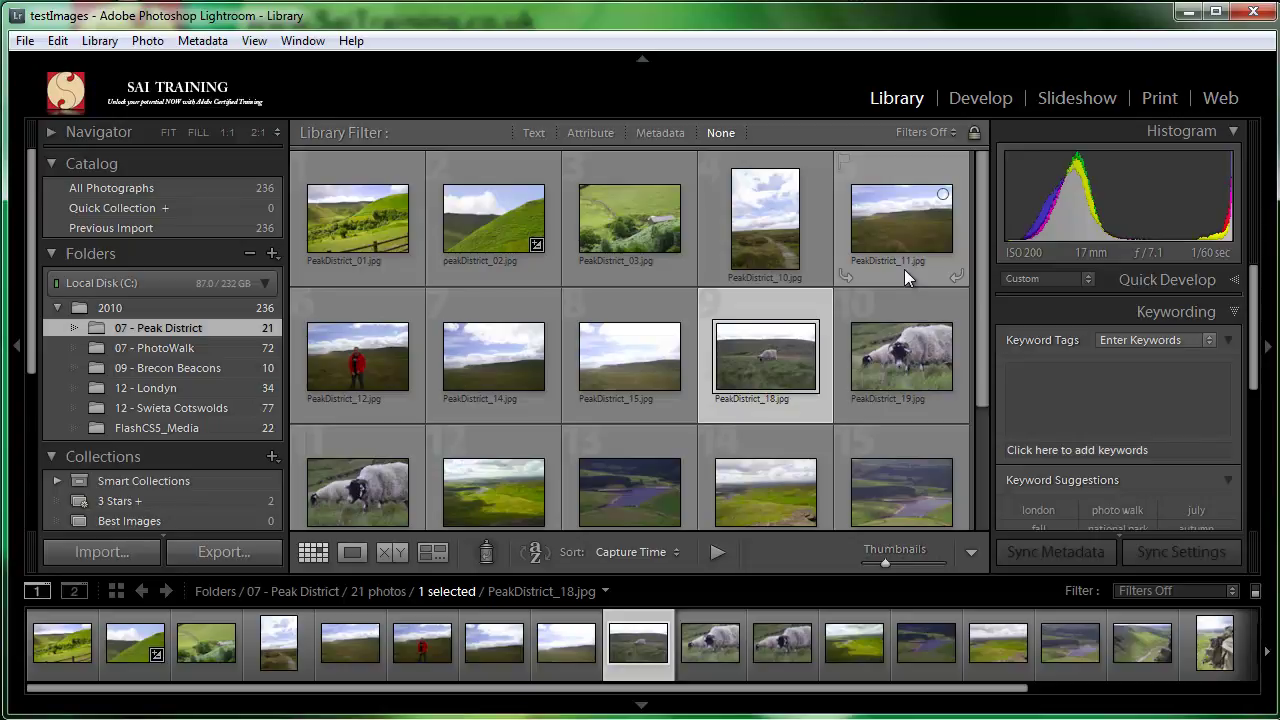
- Paint clockwise rotation onto PeakDistrict_10, 11, 12, 14 and 15 with the Painter
click(487, 552)
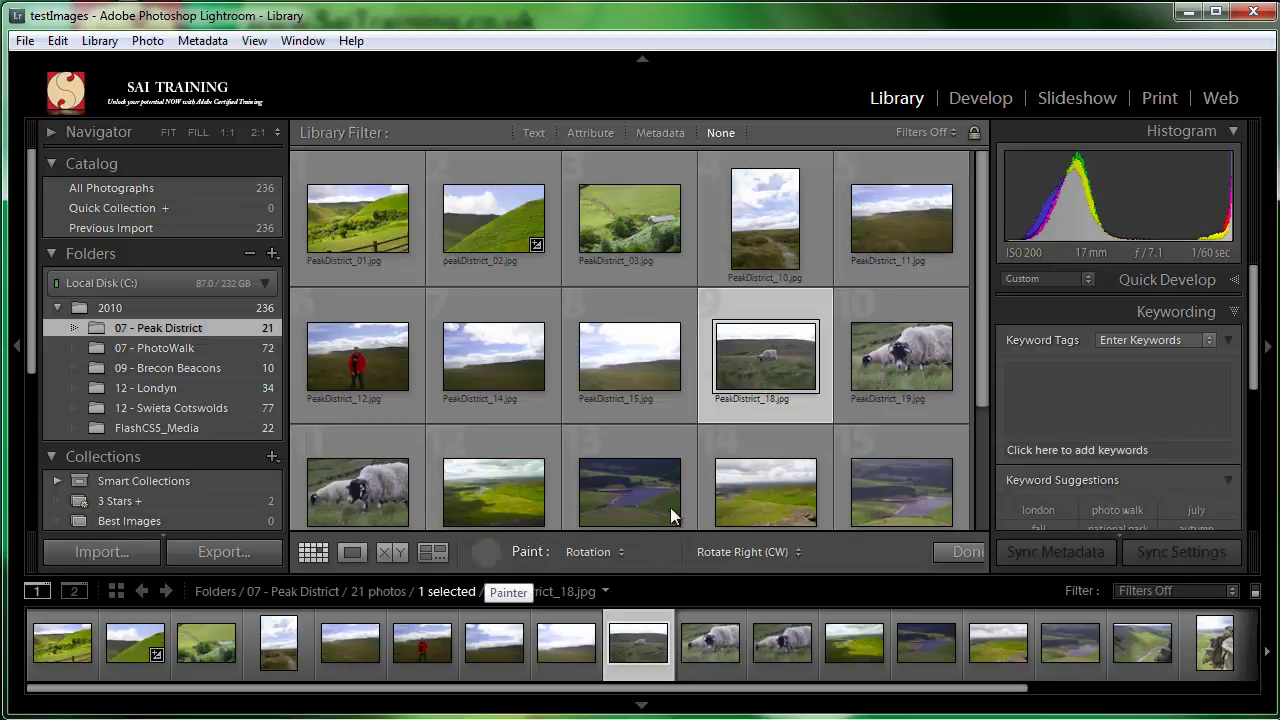
click(621, 551)
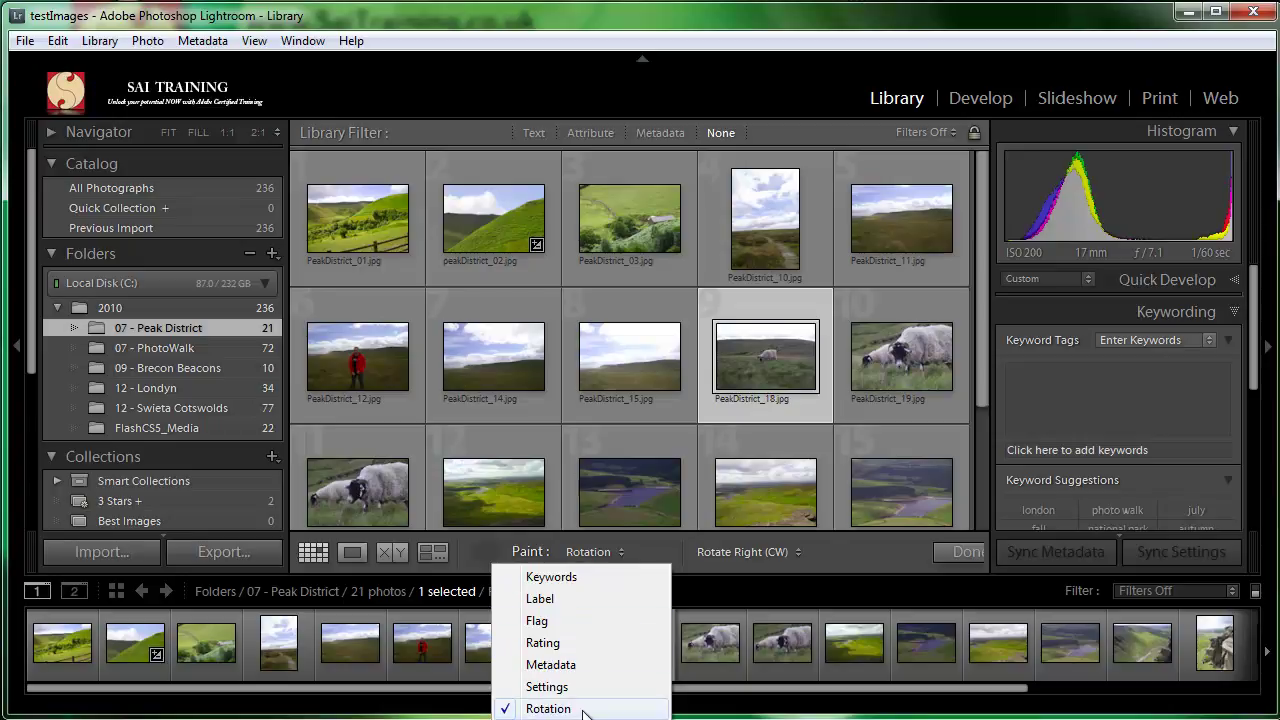
click(612, 707)
click(797, 552)
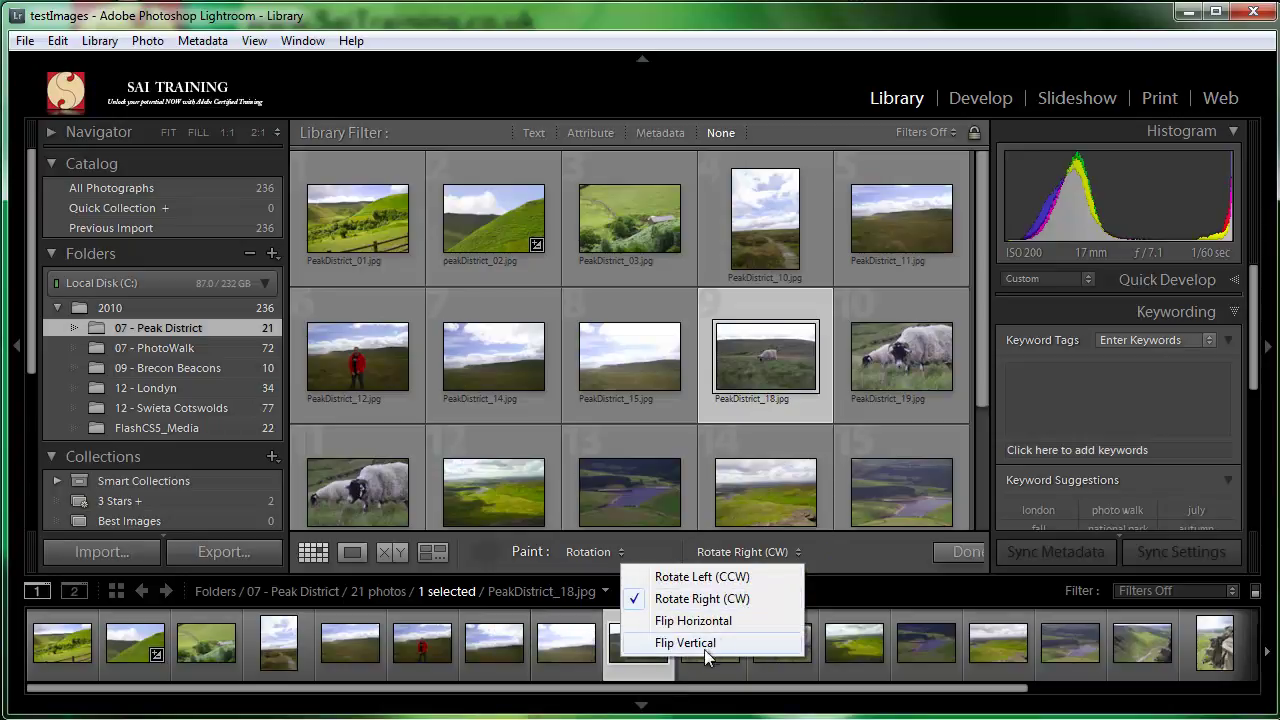
click(835, 555)
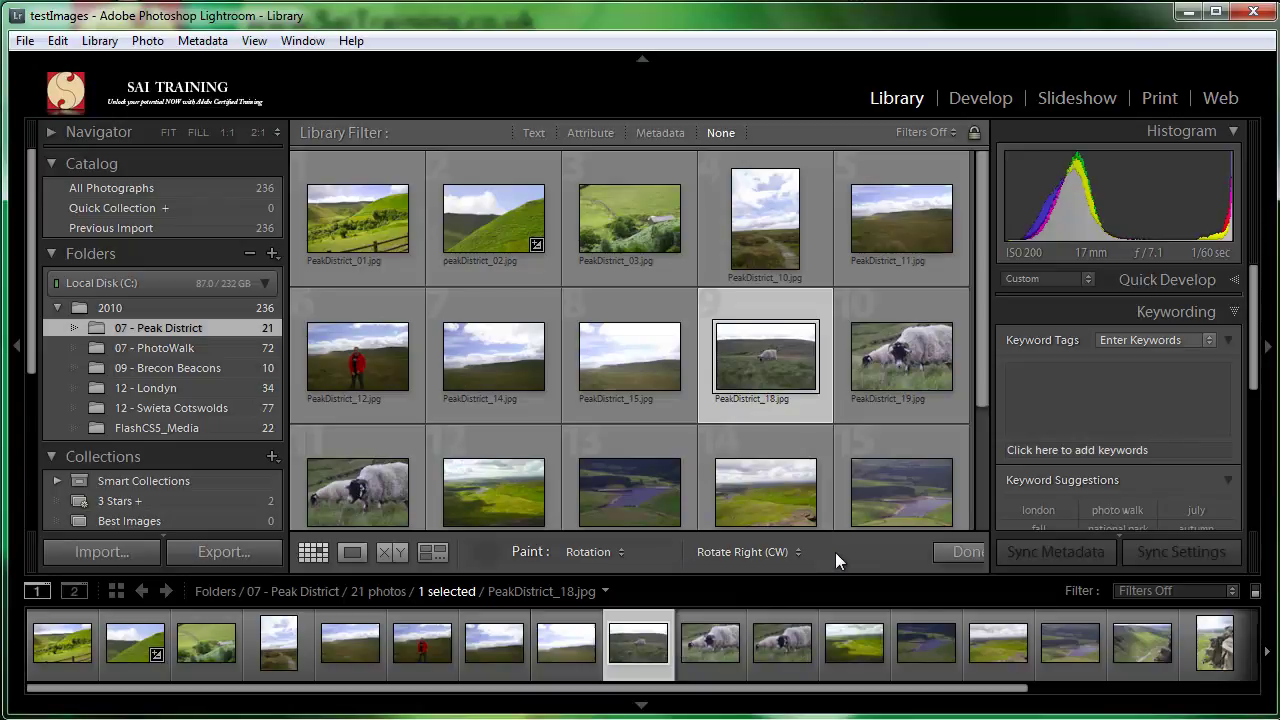
click(770, 215)
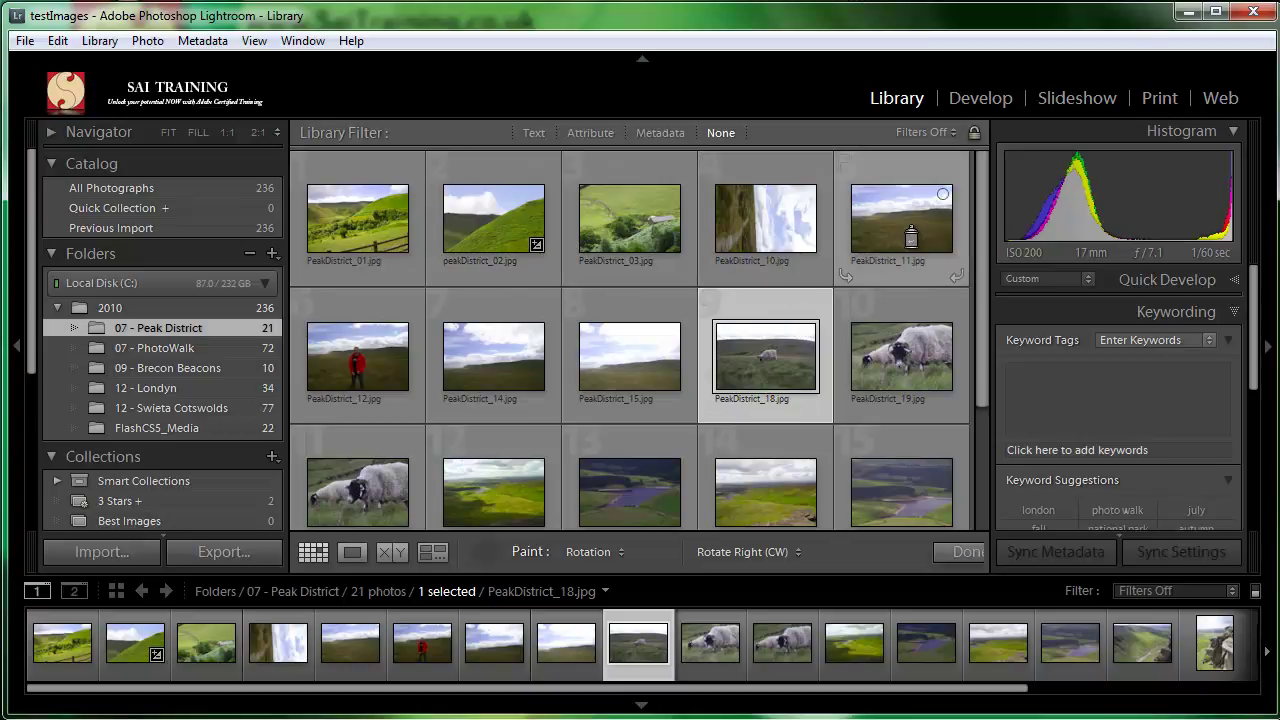
click(911, 228)
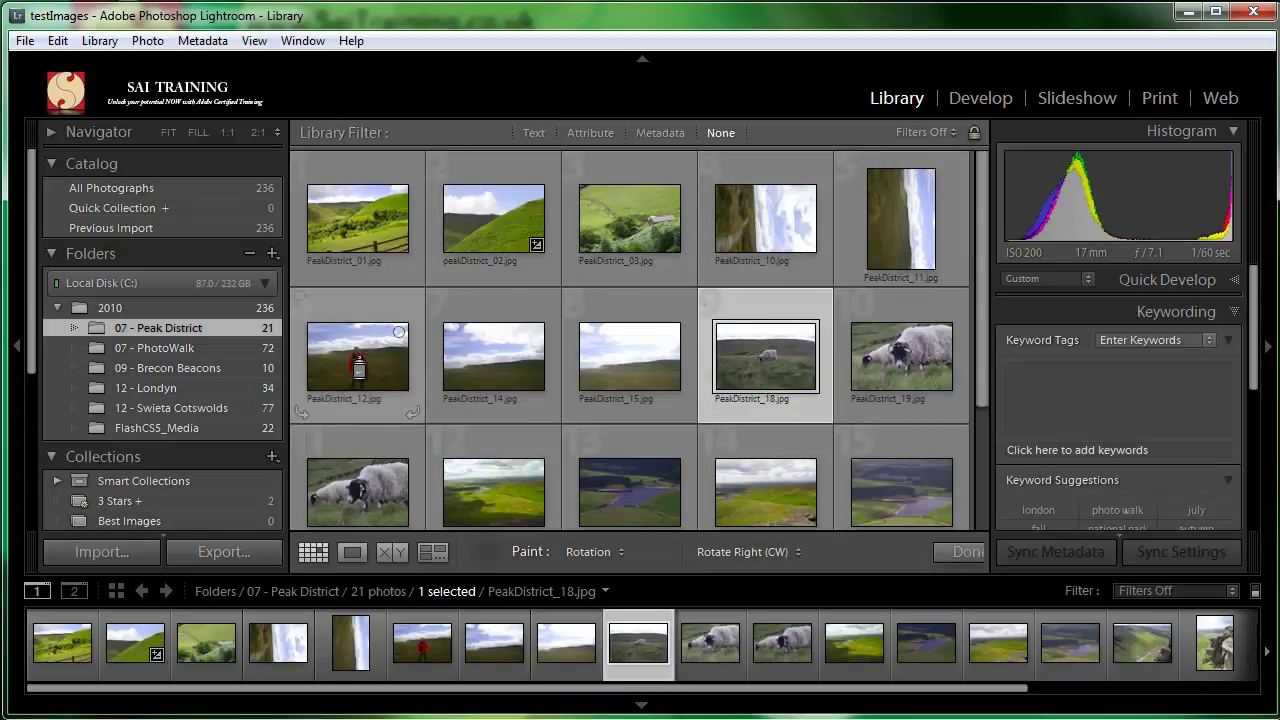
mouse_move(345, 365)
mouse_down()
mouse_move(796, 347)
mouse_move(934, 357)
mouse_move(937, 343)
mouse_up()
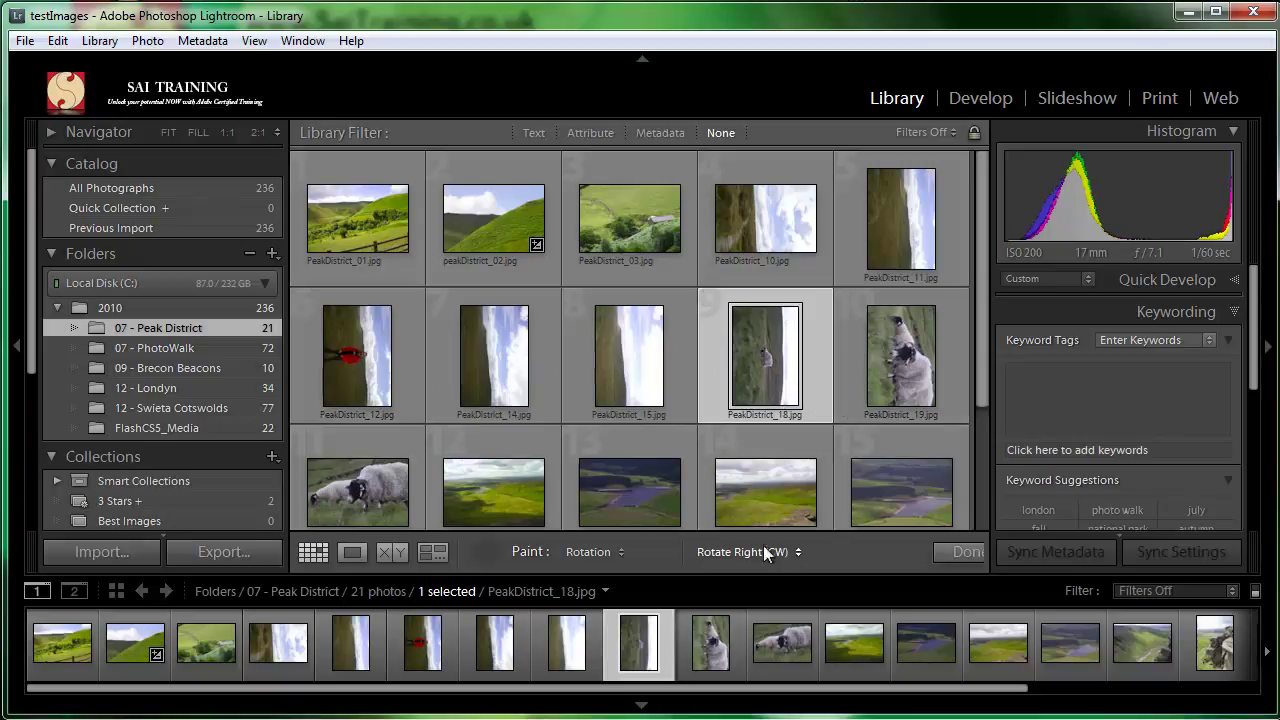
- Paint counter-clockwise rotation to restore PeakDistrict_12, 14, 18, 19, 15, 10 and 11
click(799, 551)
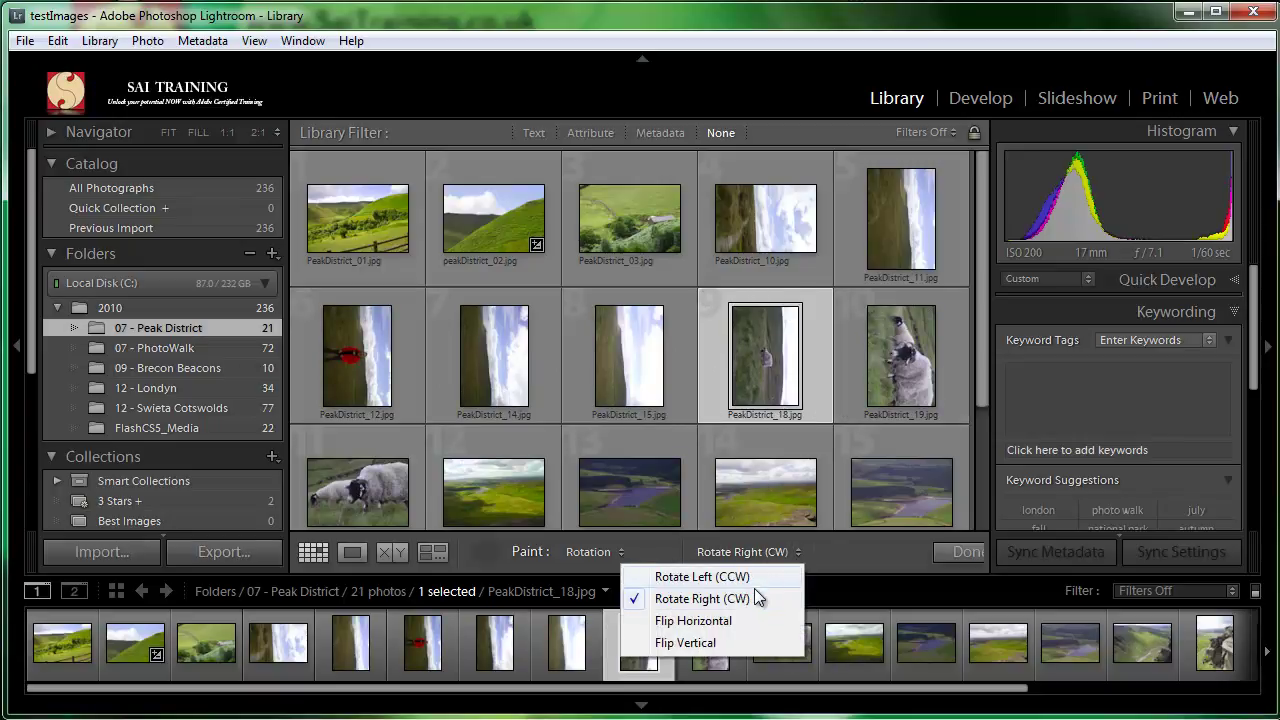
click(700, 573)
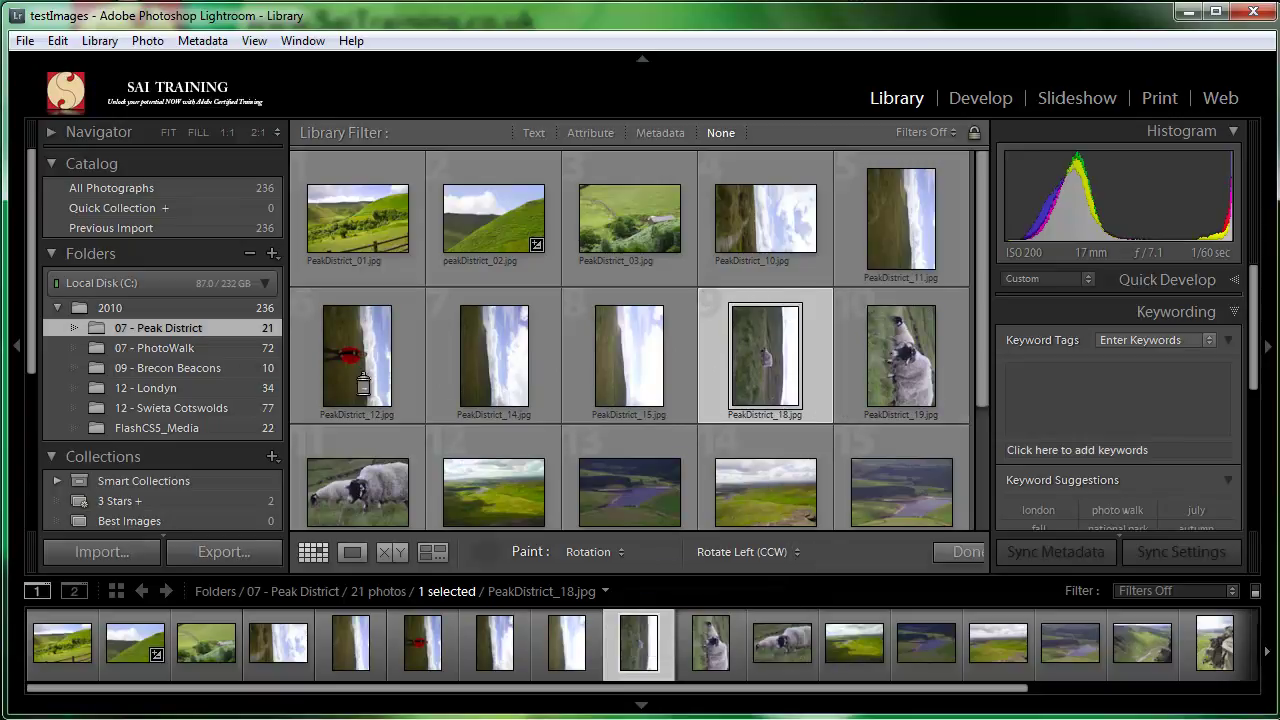
drag(363, 383, 494, 356)
drag(765, 356, 900, 356)
click(630, 345)
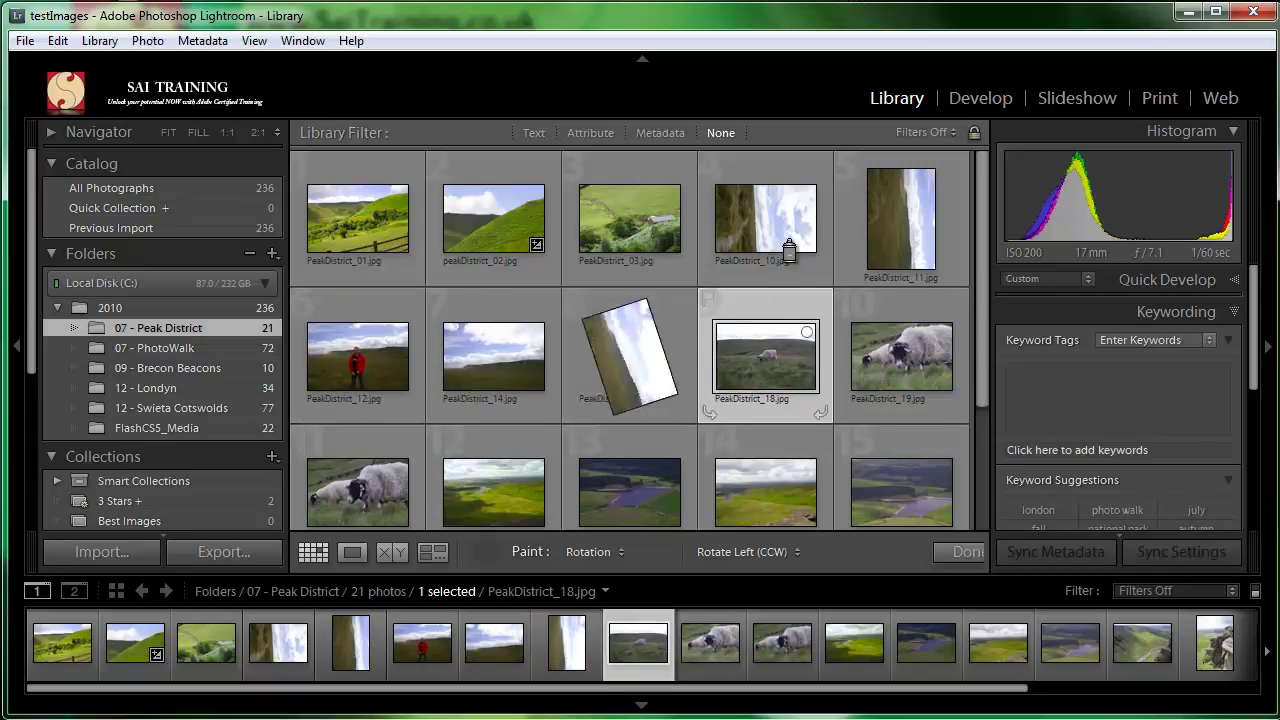
click(770, 216)
click(930, 220)
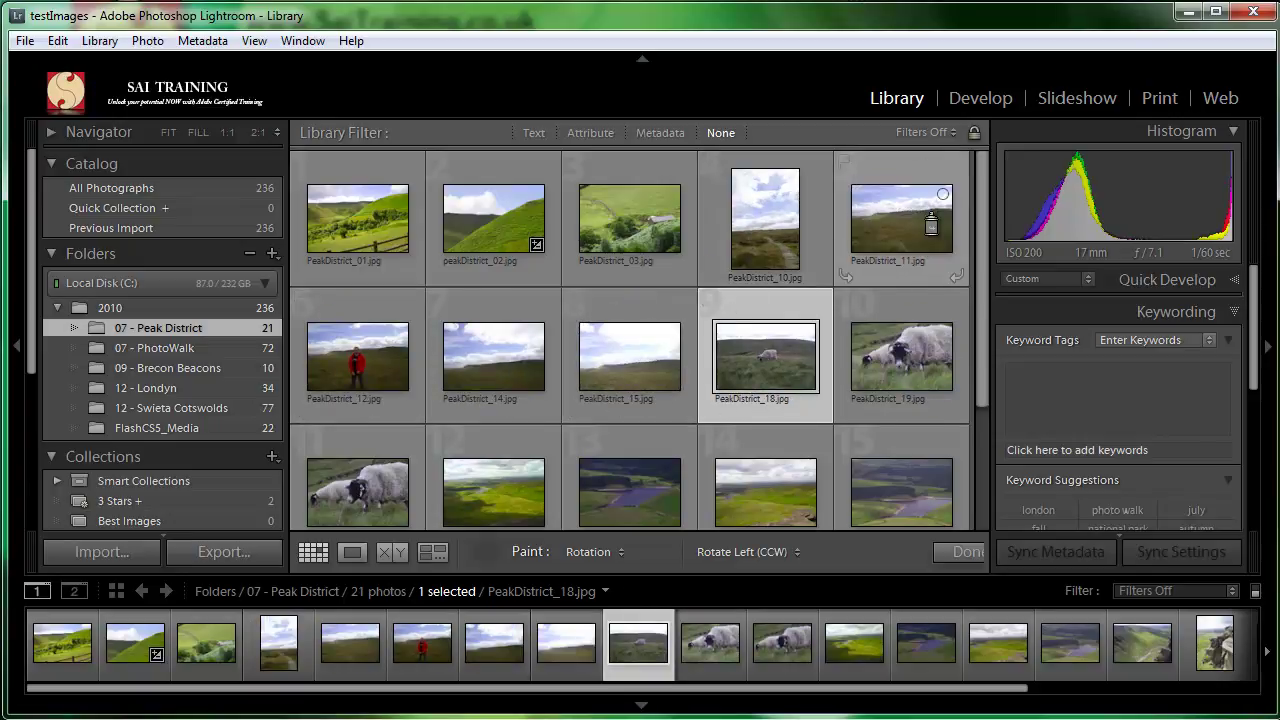
- Switch the Painter to star ratings and give PeakDistrict_01 four stars
click(612, 553)
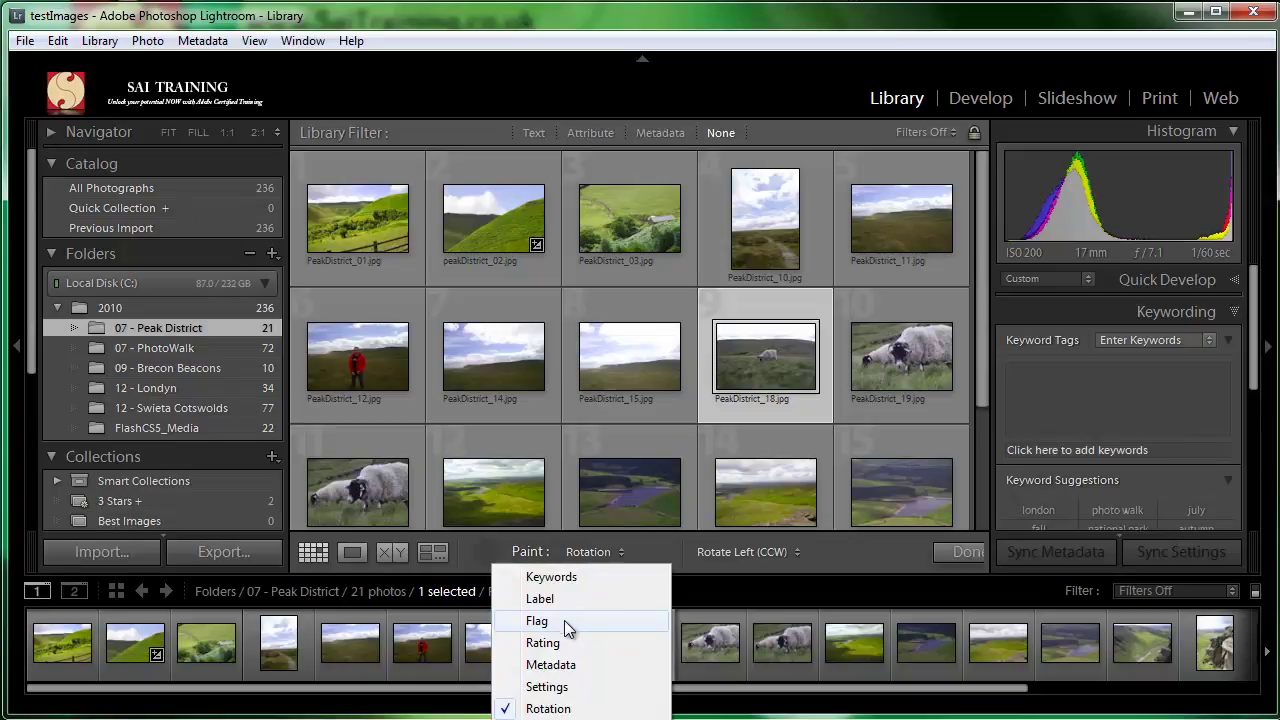
click(540, 599)
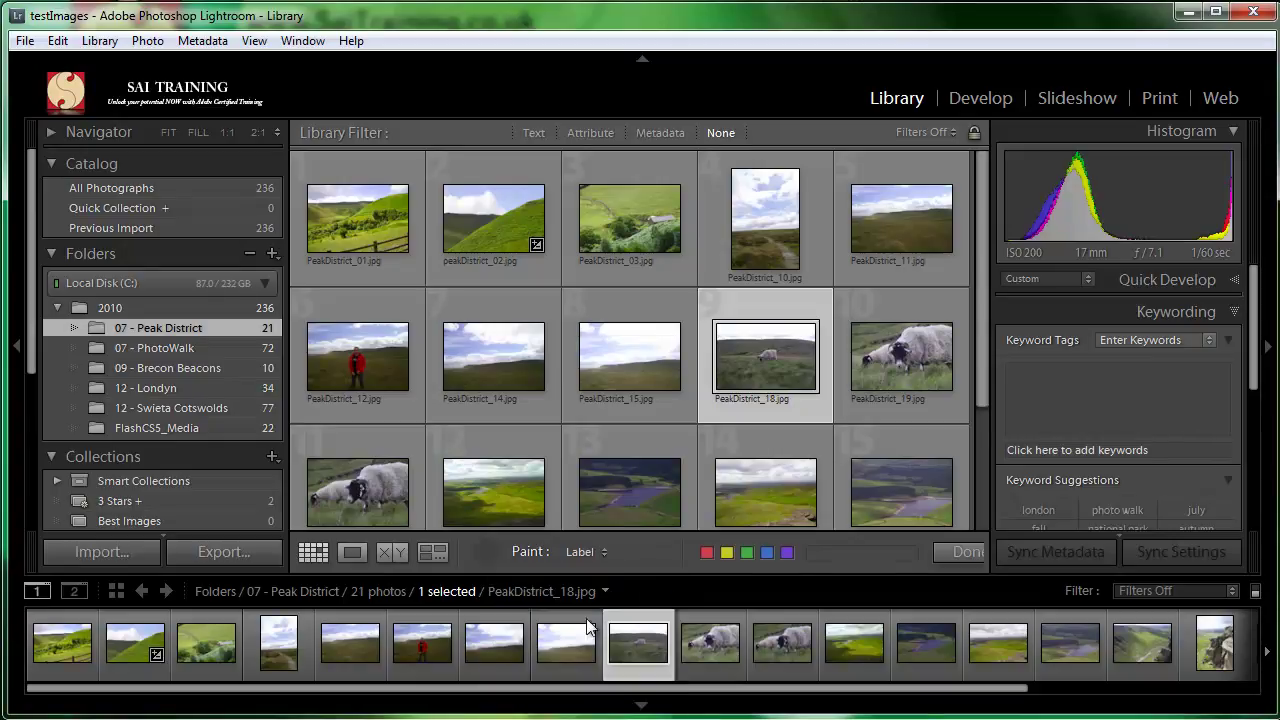
click(605, 555)
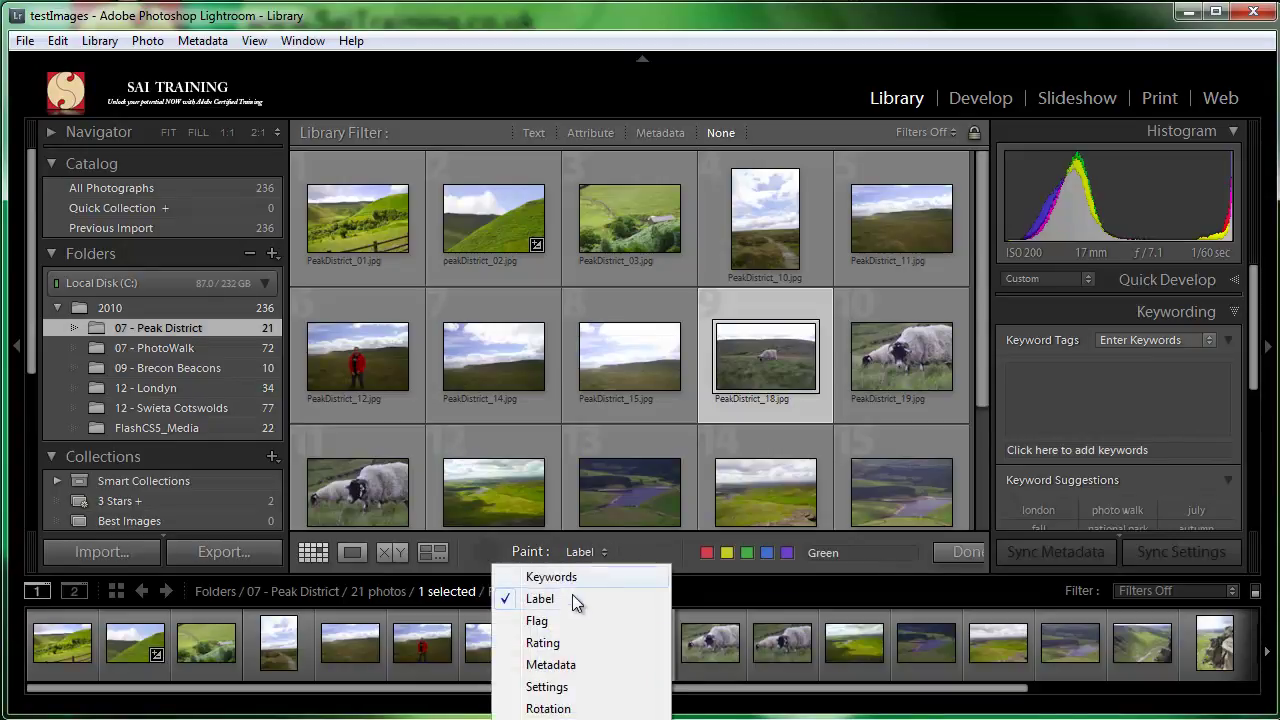
click(603, 643)
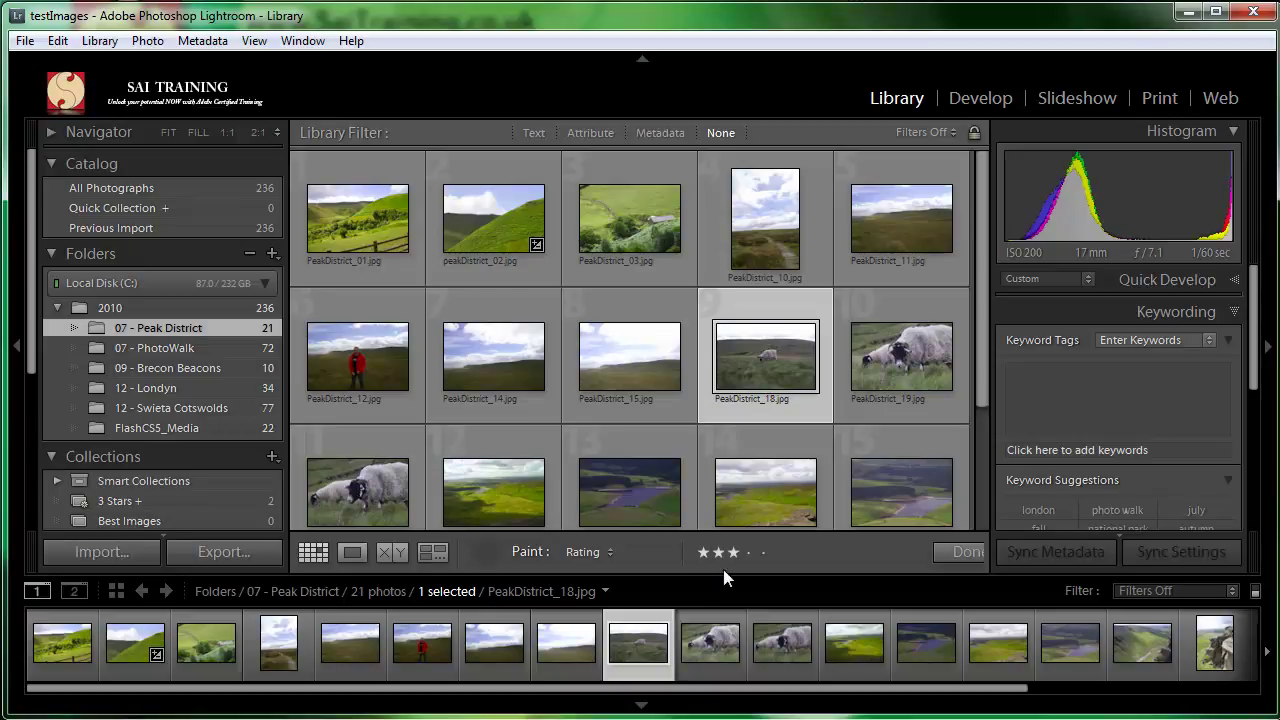
click(382, 220)
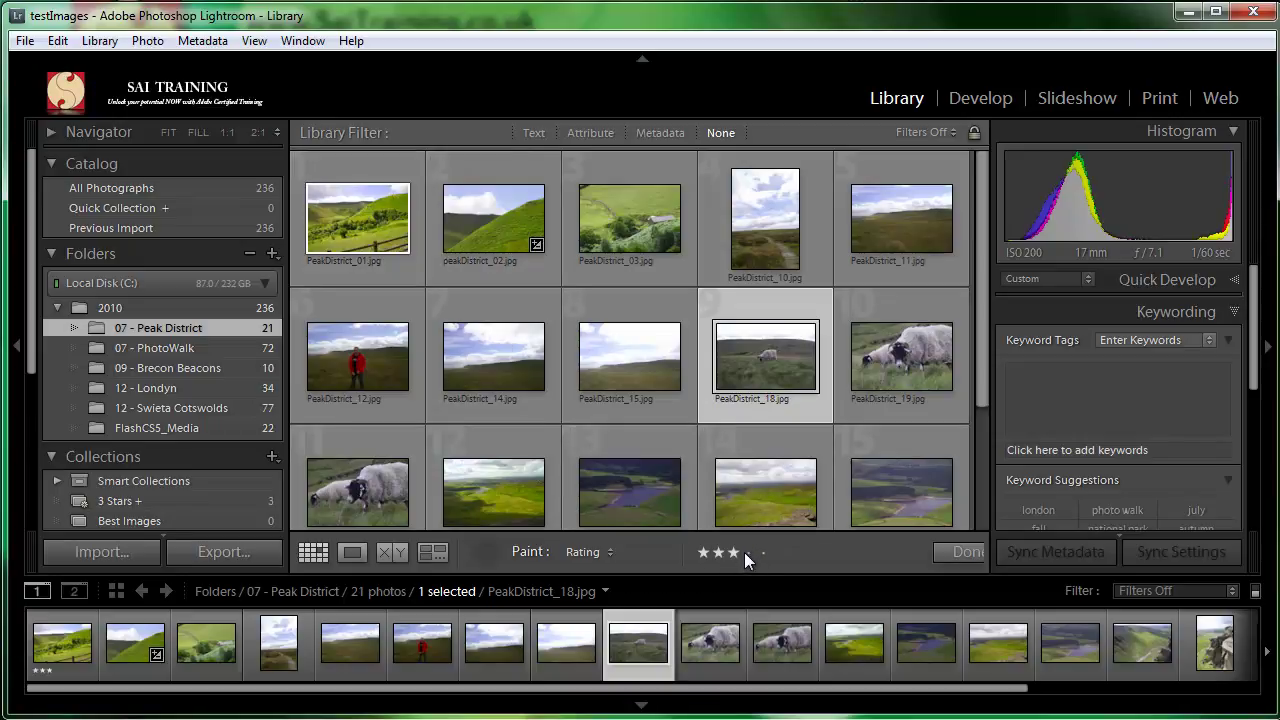
click(363, 224)
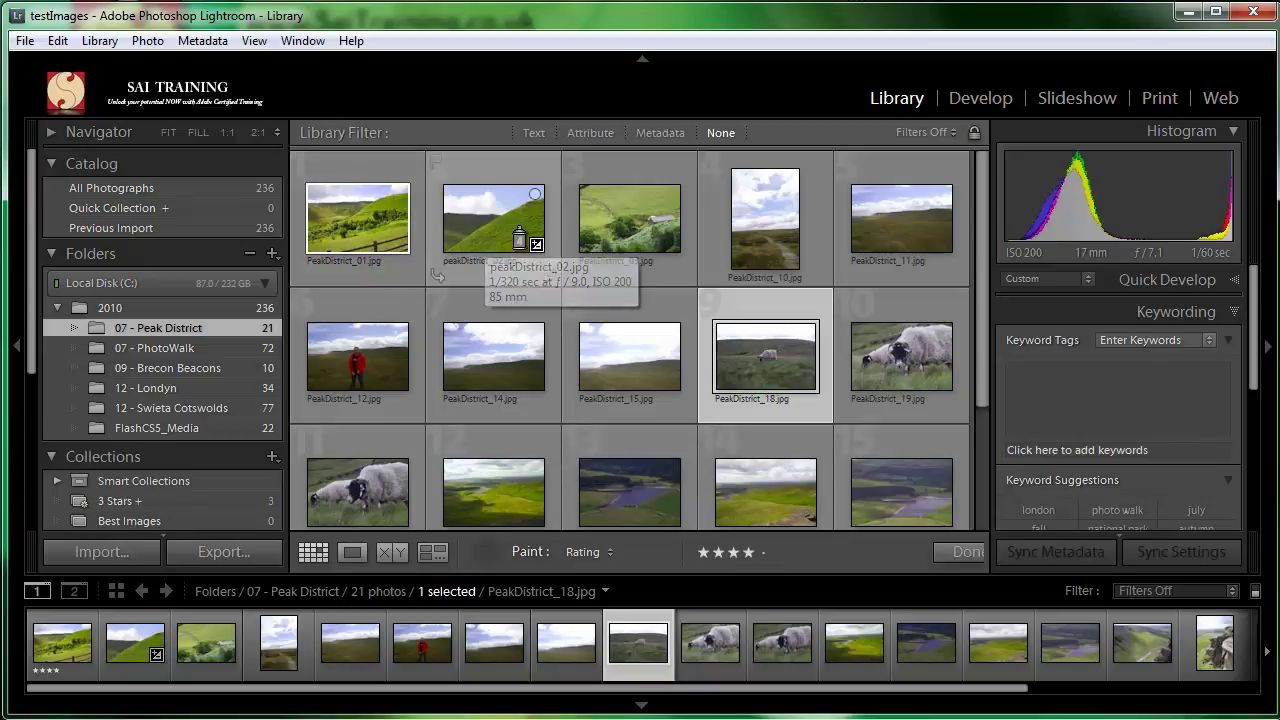
- Paint four stars onto PeakDistrict_03, 21, 23 and 25
click(656, 220)
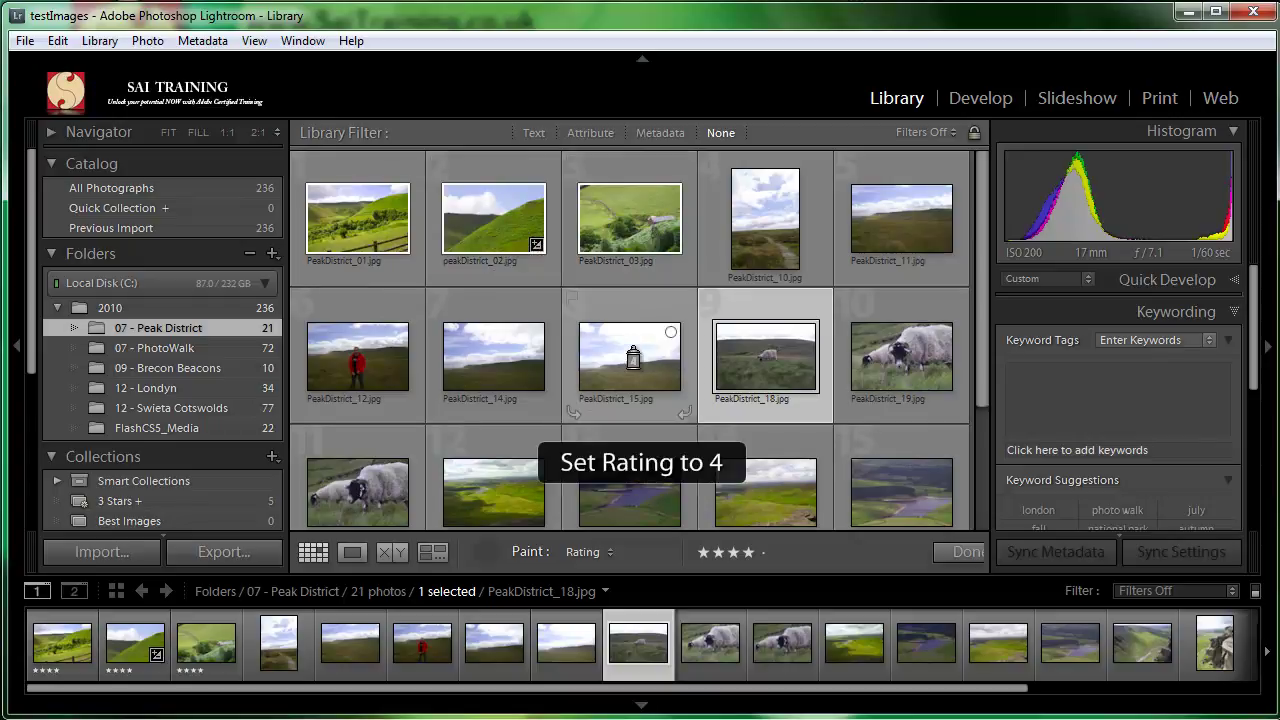
drag(984, 285, 976, 366)
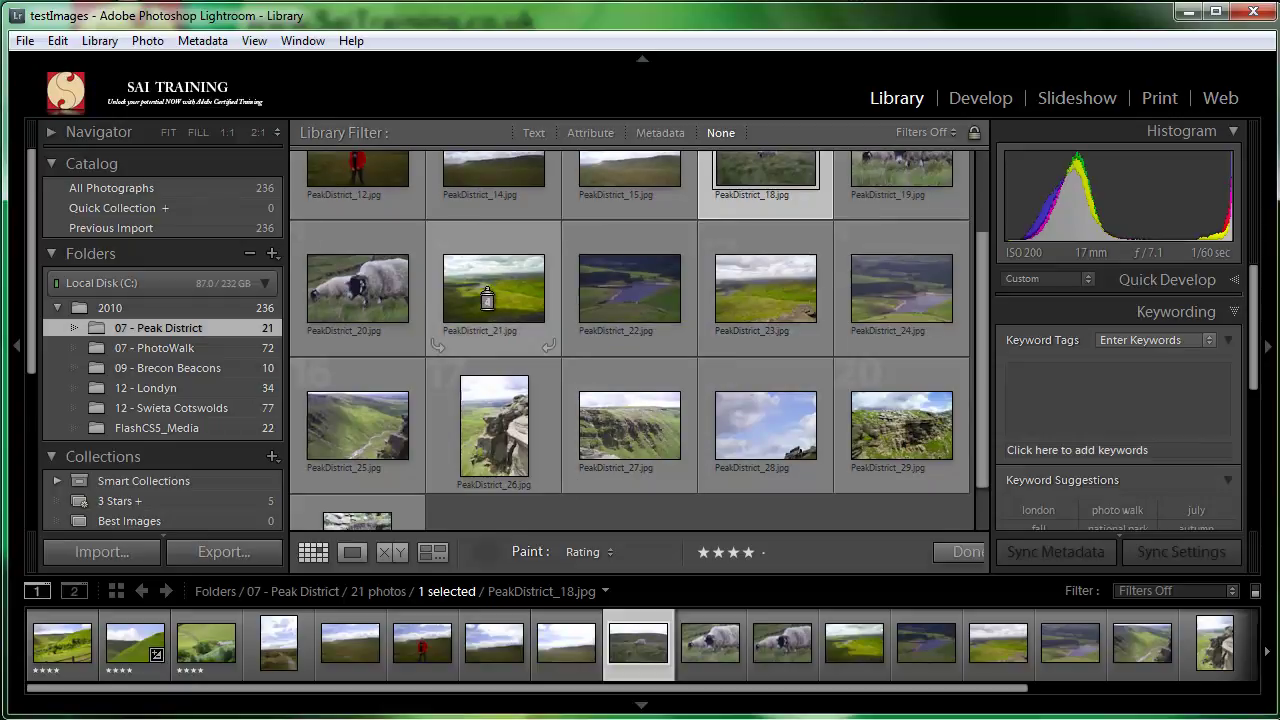
click(491, 300)
click(763, 288)
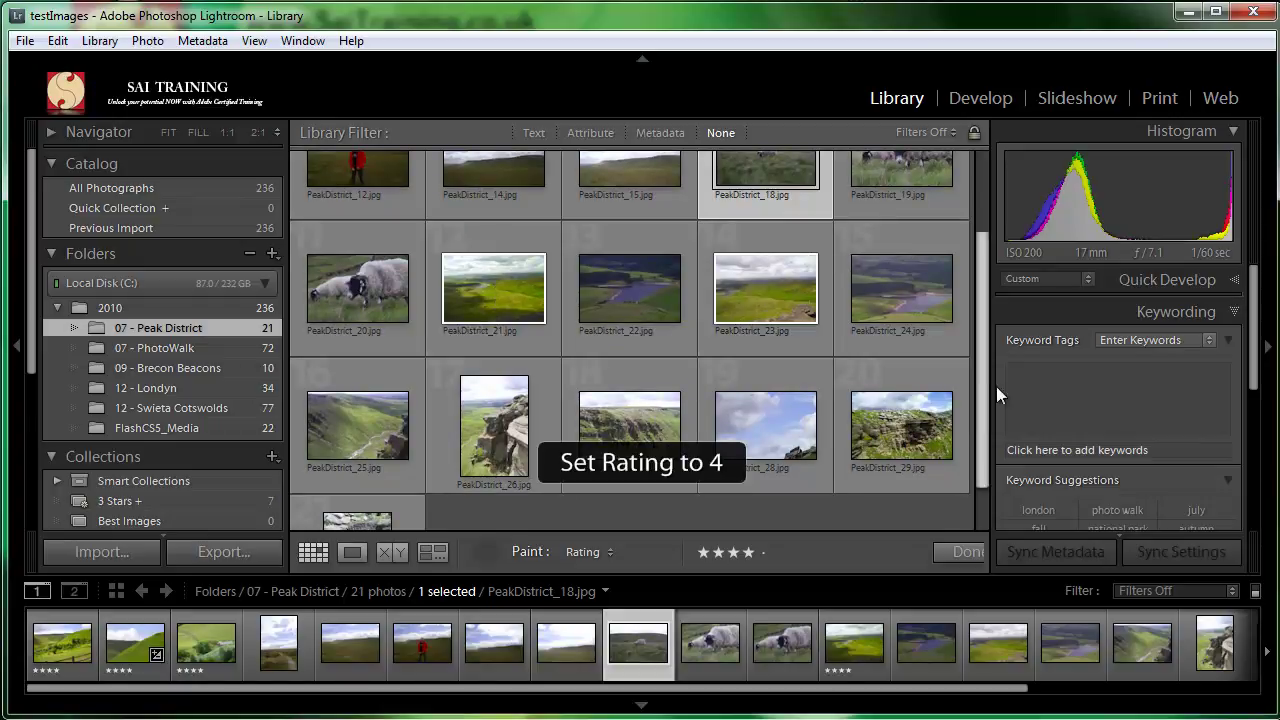
scroll(986, 440, down, 2)
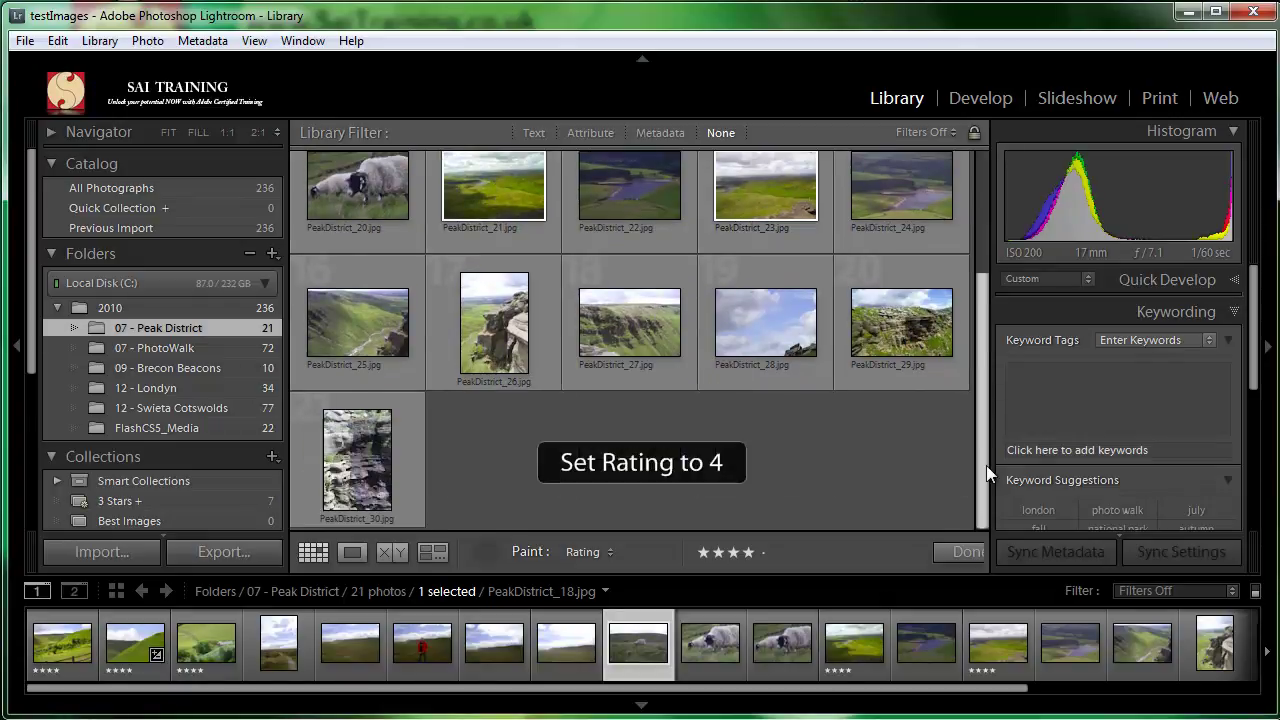
click(364, 325)
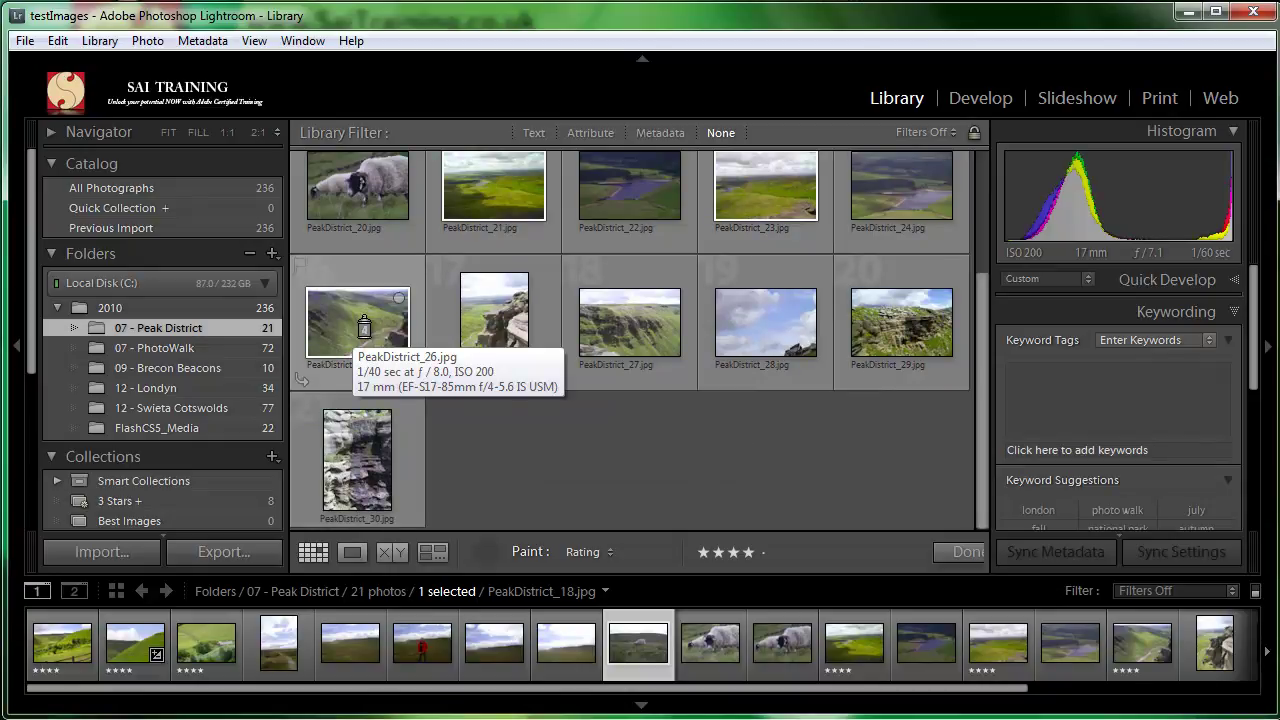
- Exit the Painter and select PeakDistrict_21 to check its rating
click(953, 555)
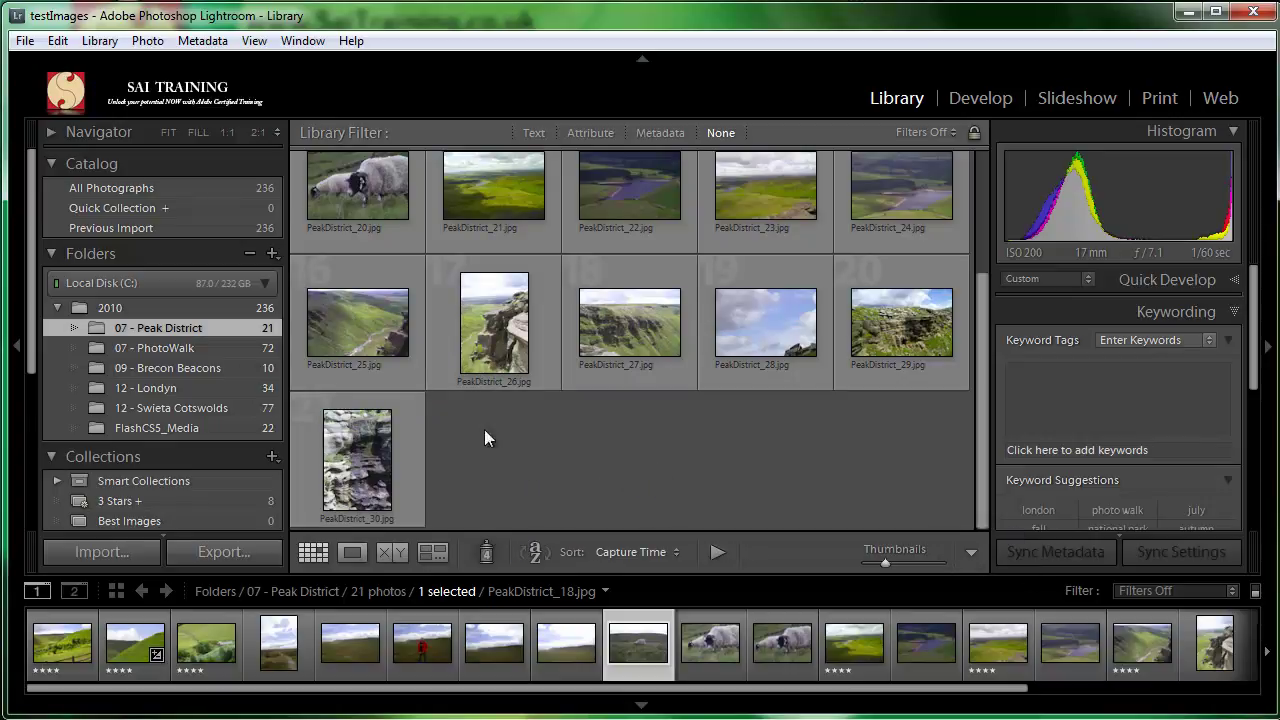
click(488, 184)
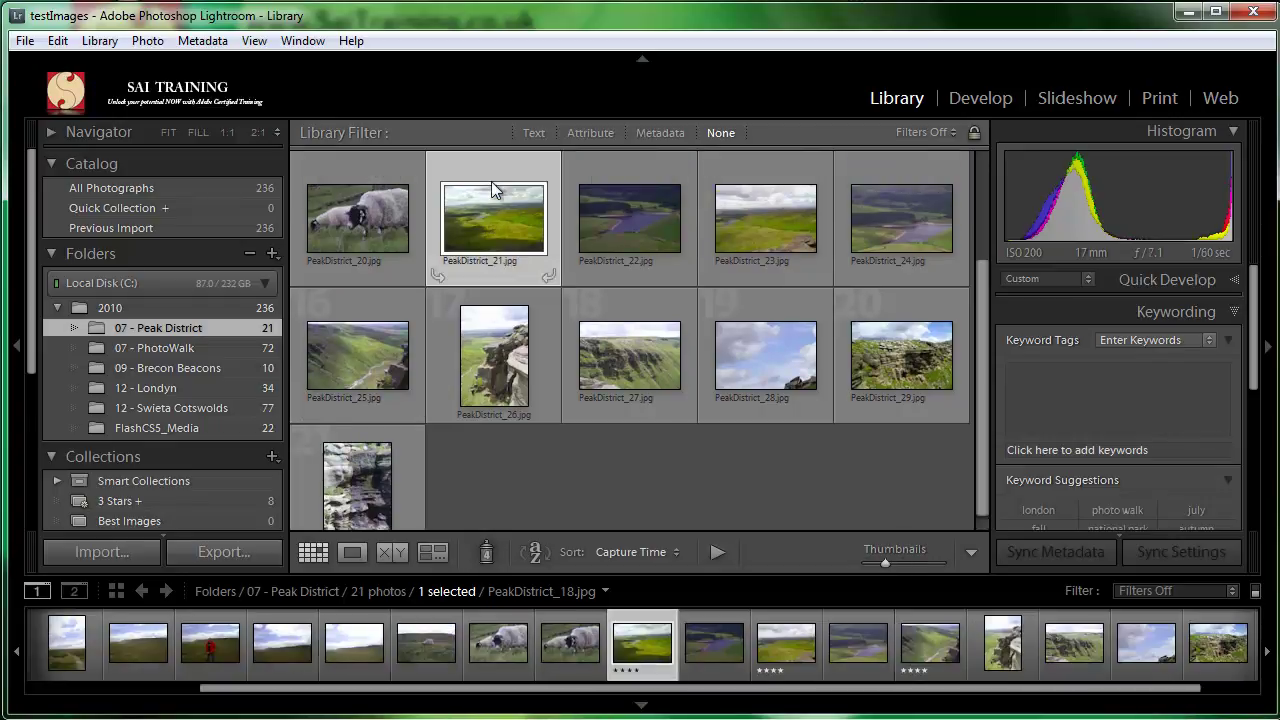